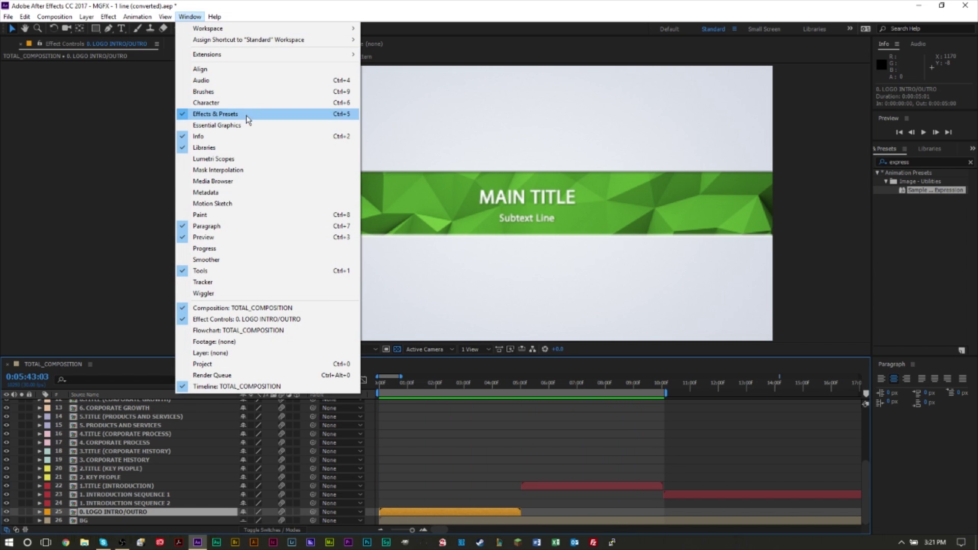
Show the Essential Graphics panel and add the Subtext Line layer's Source Text to its editable properties.
left_click(246, 124)
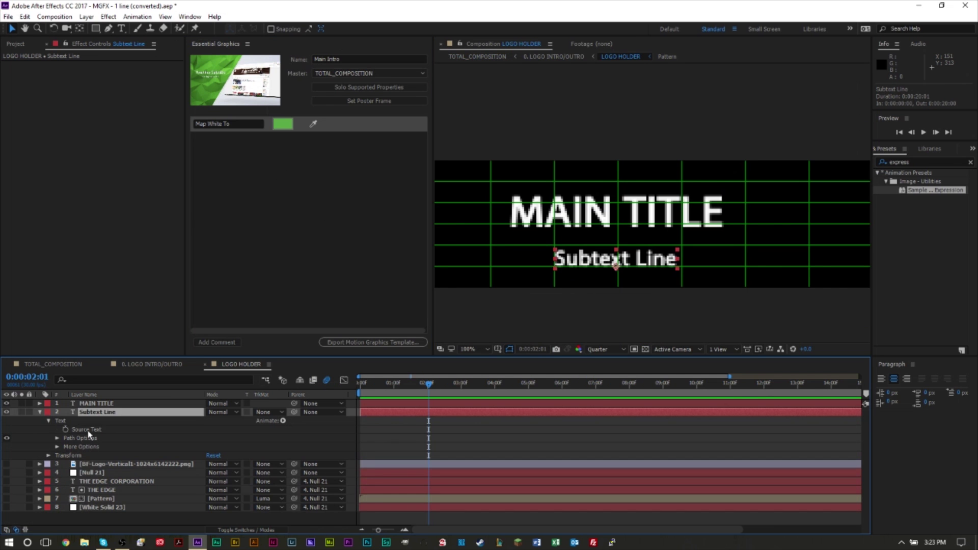
left_click_drag(87, 430, 361, 206)
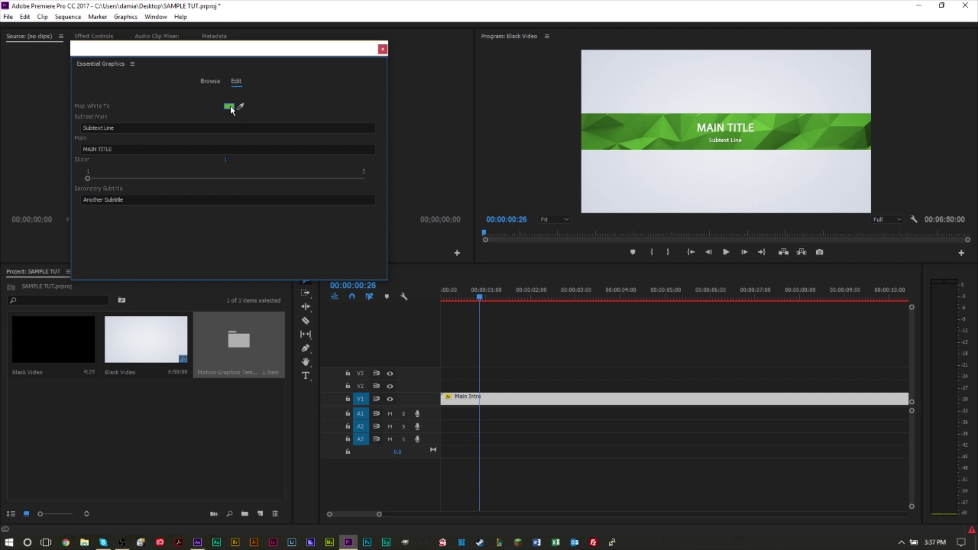
In Premiere Pro, shift the hue of the Main Intro graphic's Map White To color from green toward blue.
left_click(229, 107)
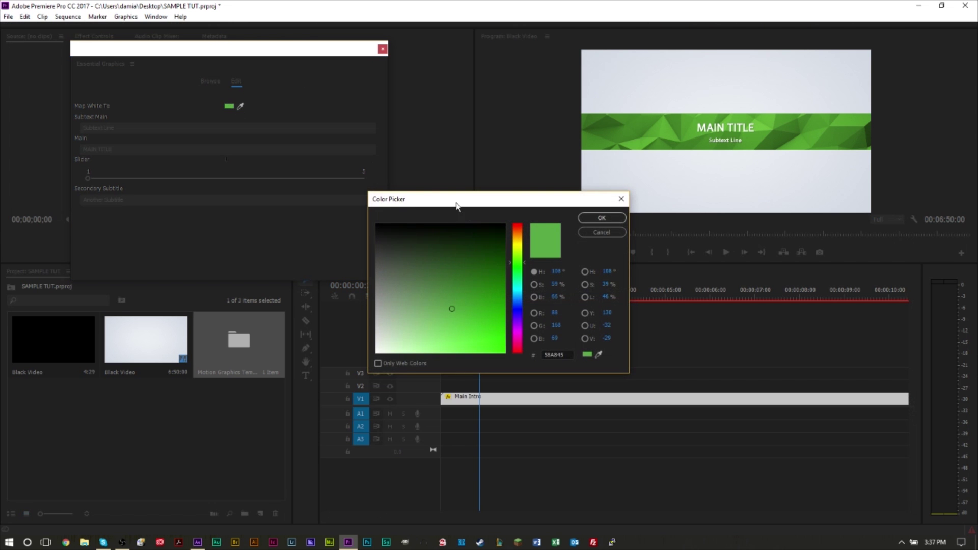
left_click_drag(519, 276, 520, 298)
left_click(590, 218)
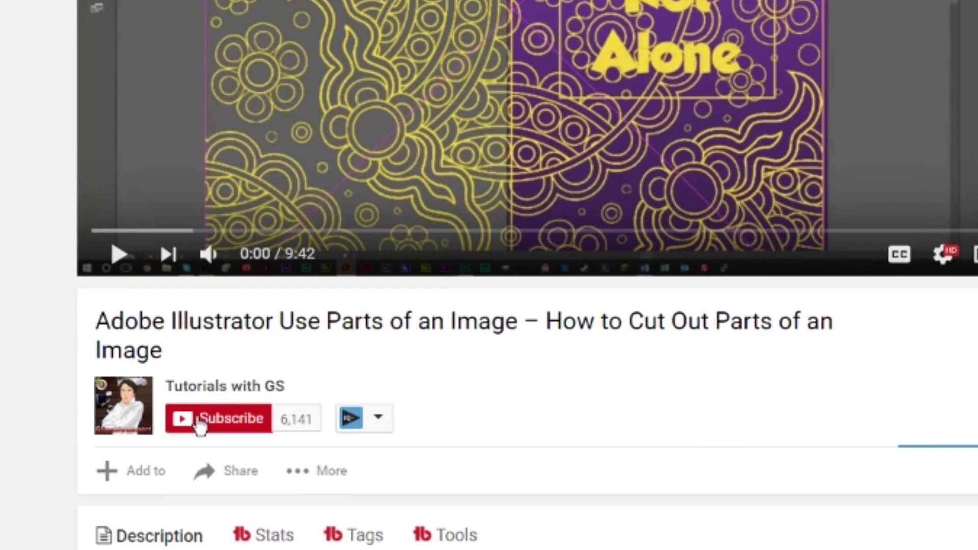
On YouTube, subscribe to the Tutorials with GS channel and turn on all notifications for it.
left_click(199, 427)
left_click(300, 427)
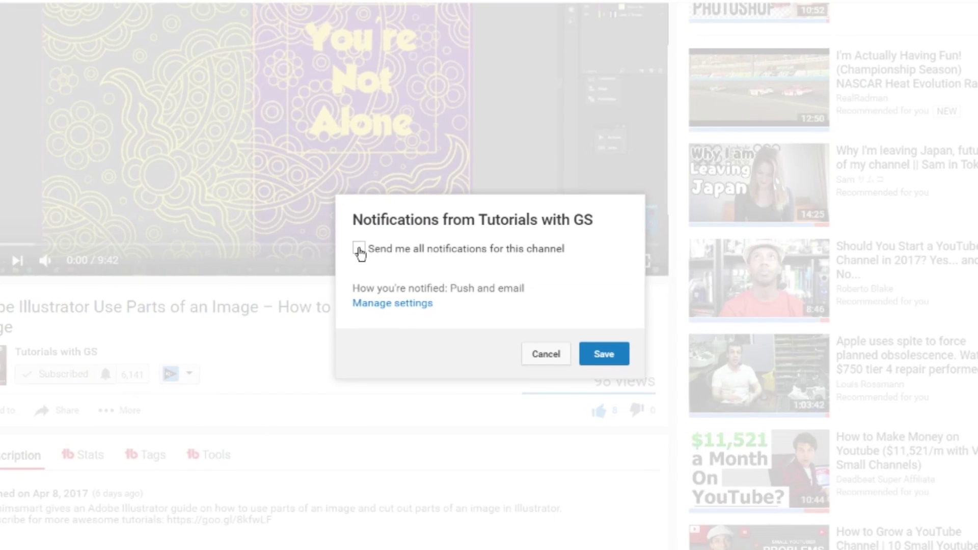
left_click(409, 247)
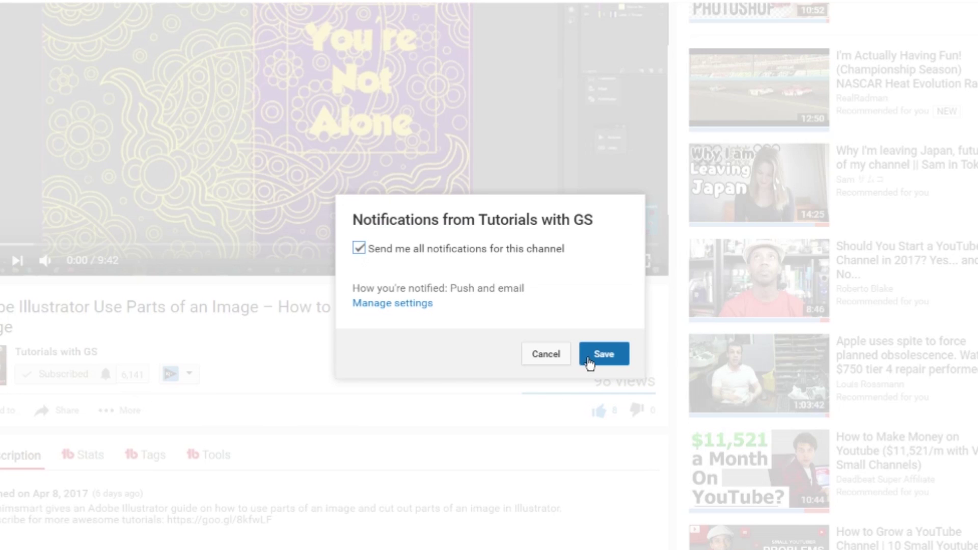
left_click(672, 359)
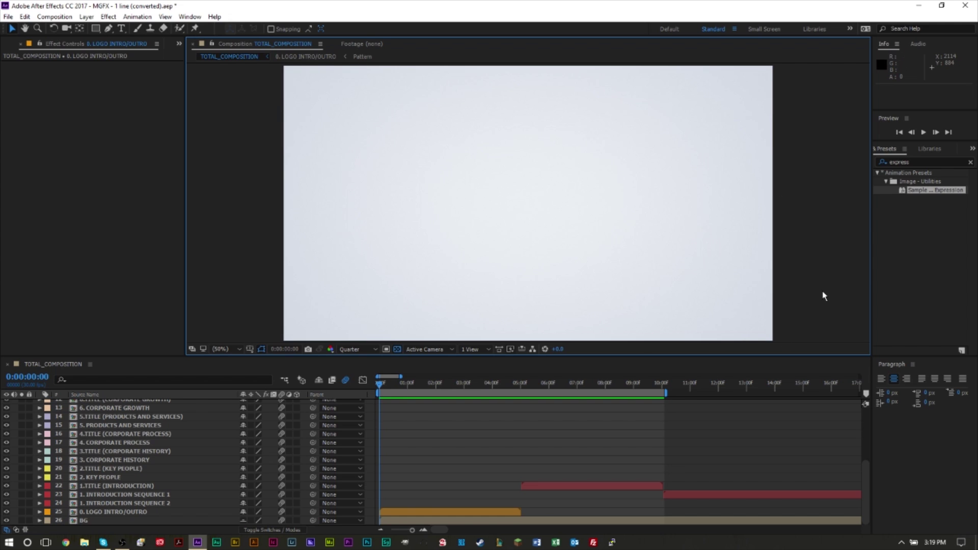
In After Effects, preview the TOTAL_COMPOSITION animation and inspect the nested 1.TITLE (INTRODUCTION) composition and its BACKGROUND layer.
key("space")
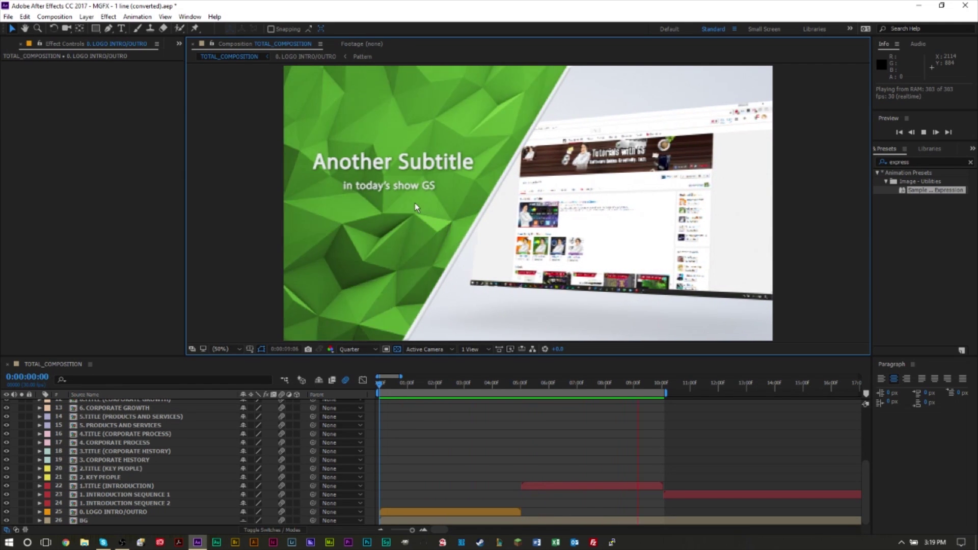
left_click_drag(572, 383, 588, 383)
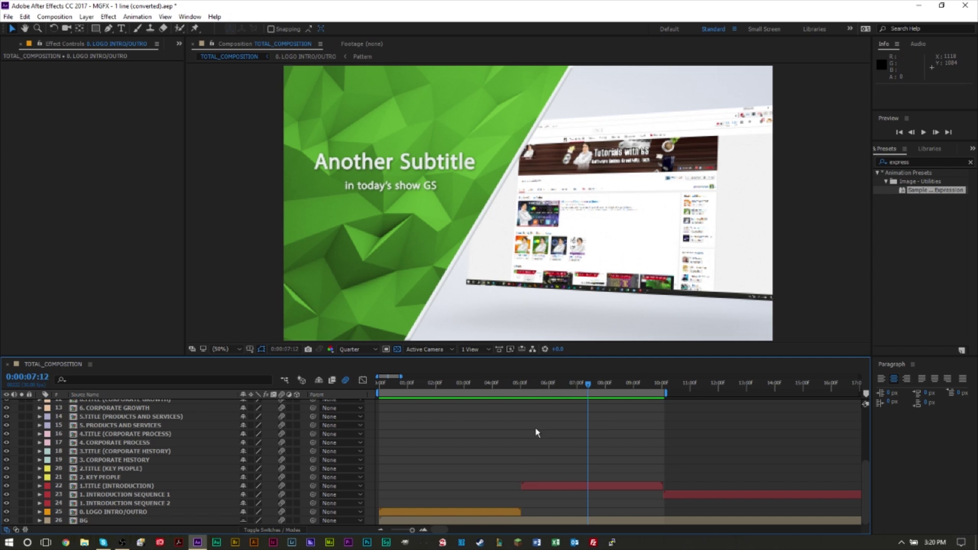
double_click(567, 485)
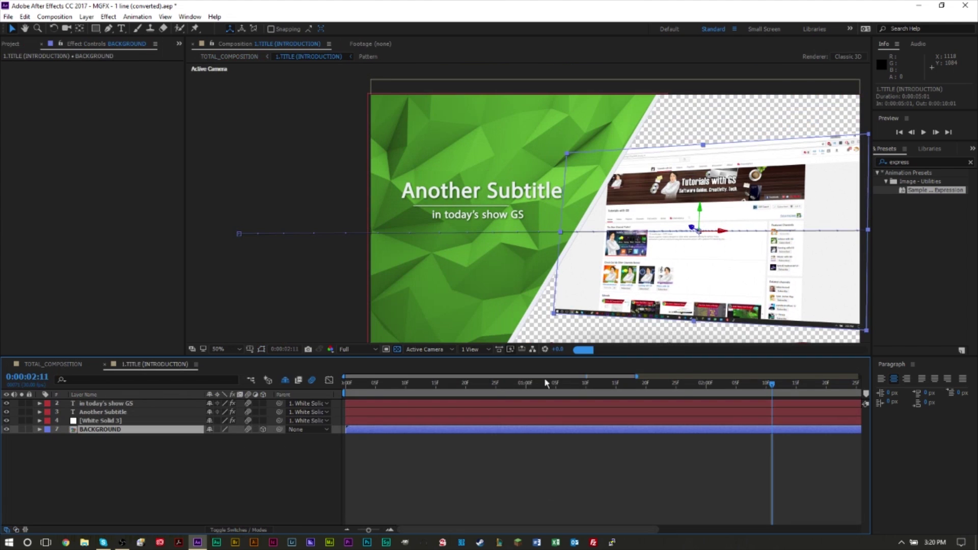
double_click(132, 430)
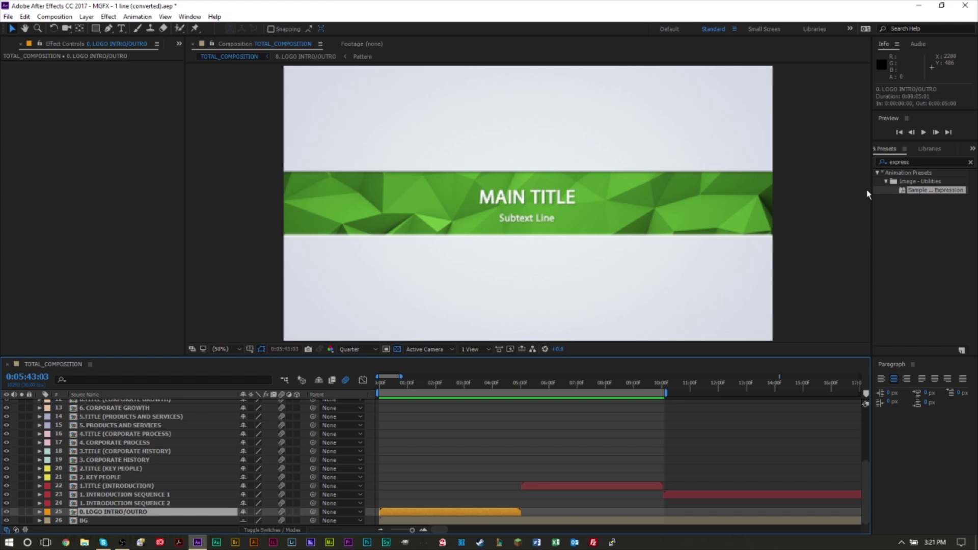
Show the Essential Graphics panel and choose TOTAL_COMPOSITION as the template's master composition.
left_click(186, 18)
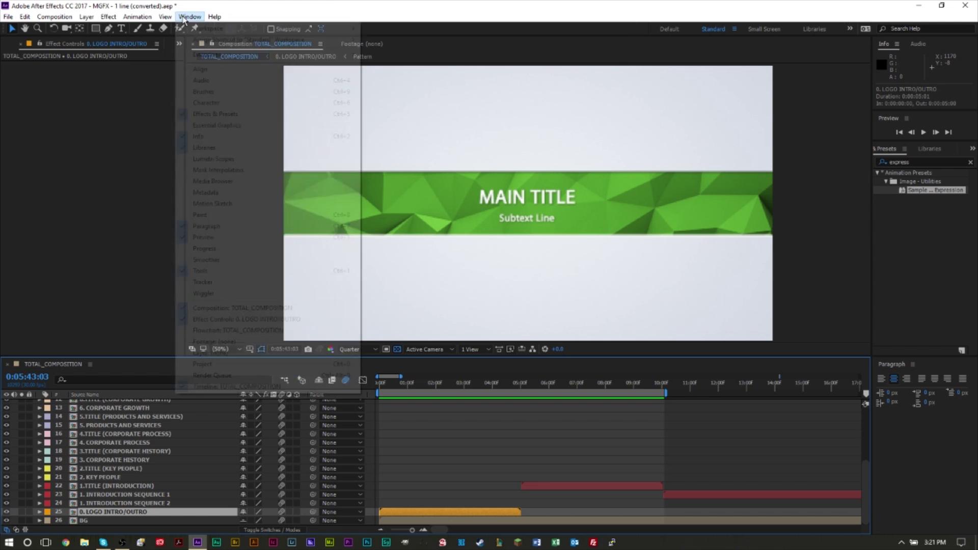
left_click(246, 125)
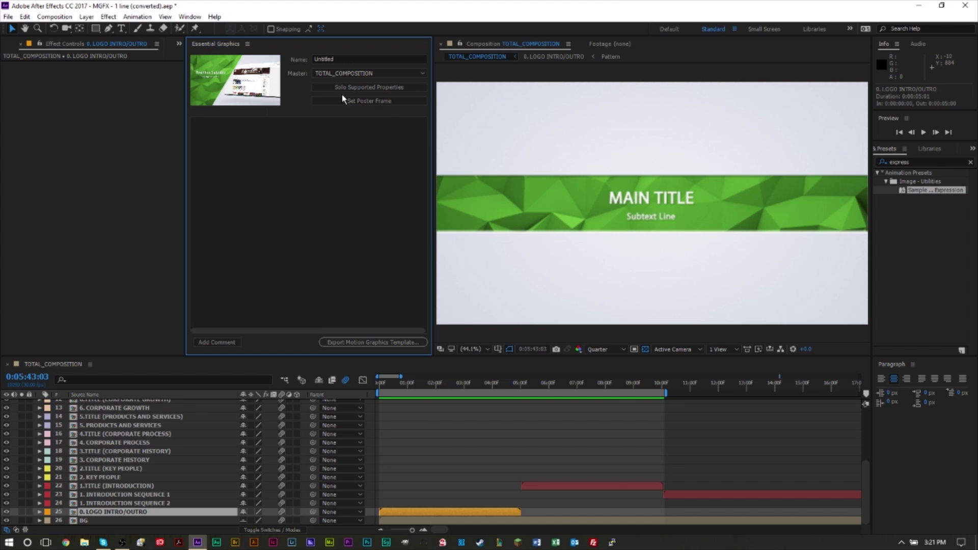
left_click(336, 73)
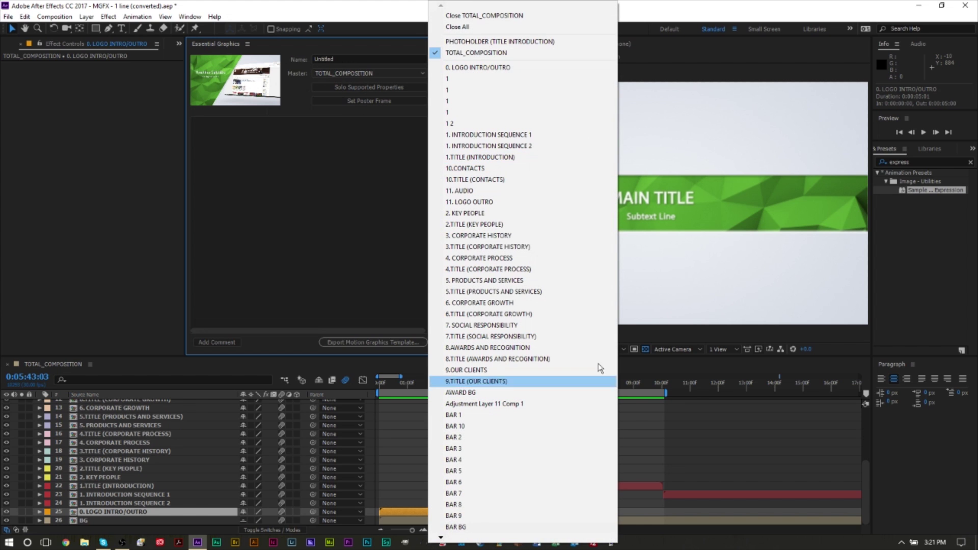
left_click(493, 53)
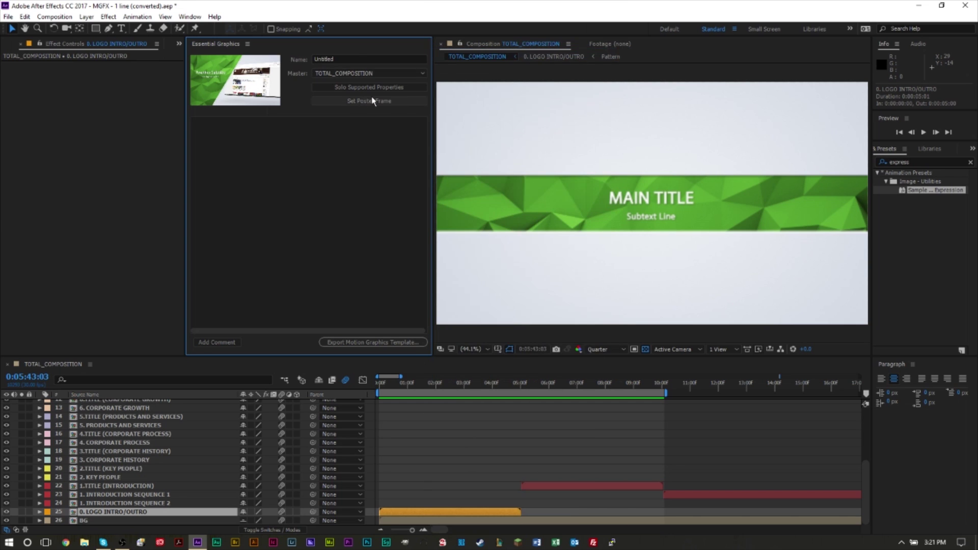
Name the motion graphics template Main Intro.
left_click(357, 59)
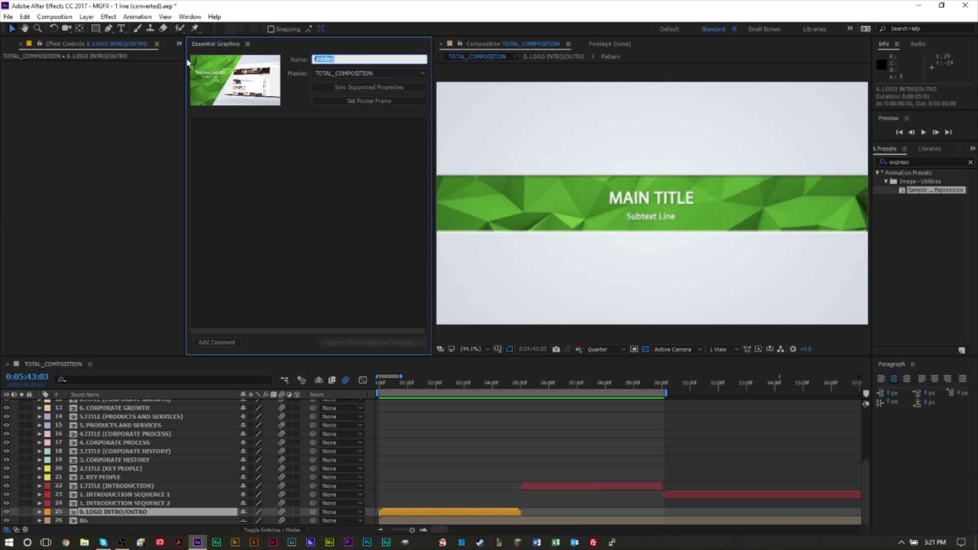
type("Main Intro")
left_click(280, 157)
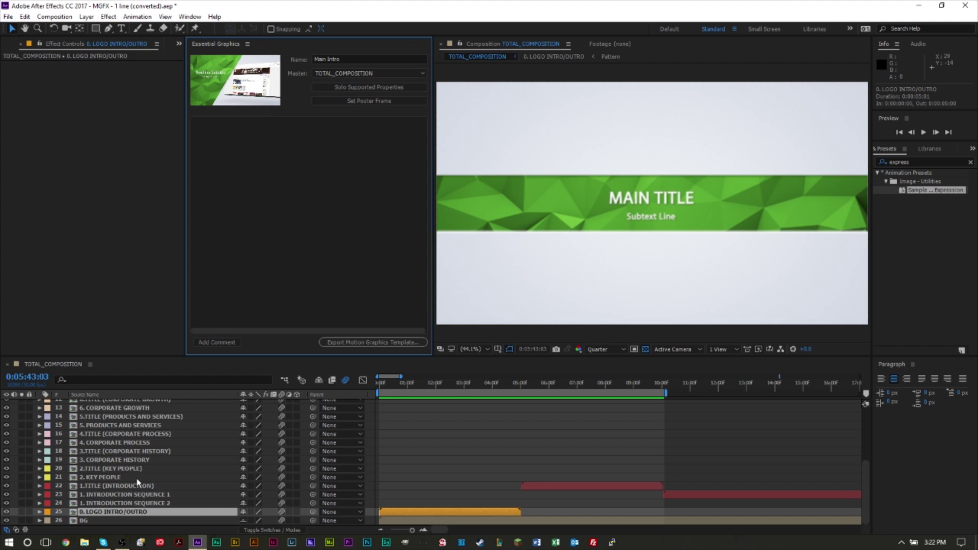
Open the Pattern composition inside 0. LOGO INTRO/OUTRO and add its adjustment layer's Tint 2 Map White To color to the template.
scroll(117, 471, "up", 1)
scroll(99, 460, "down", 1)
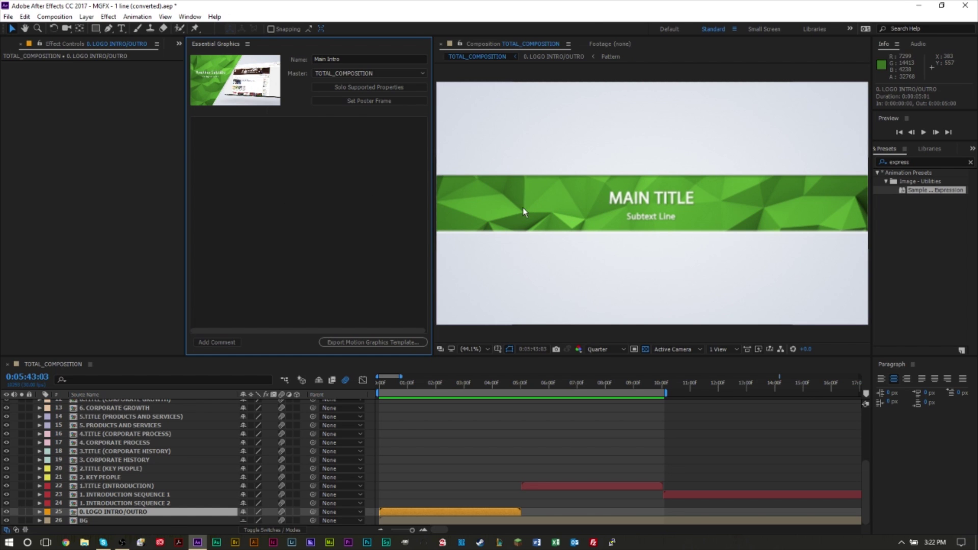
double_click(93, 512)
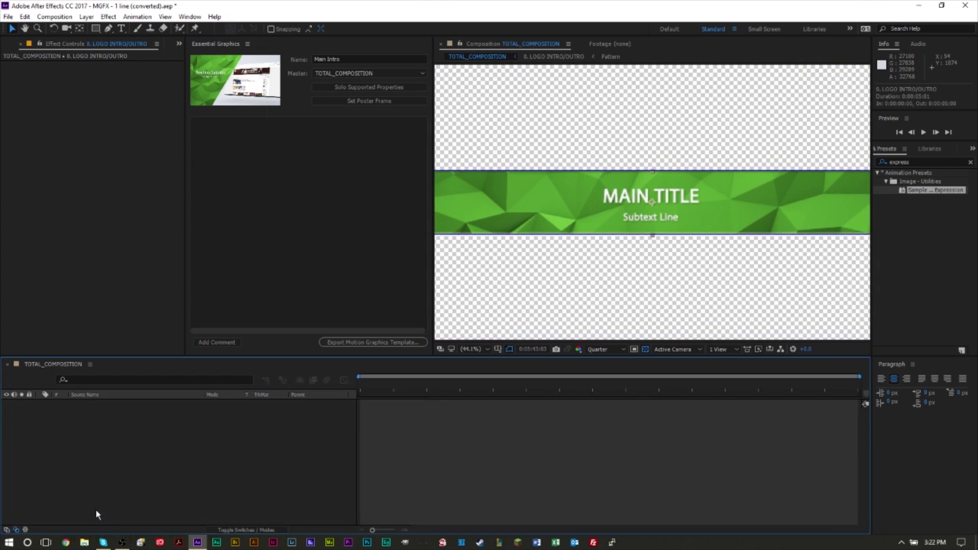
double_click(96, 438)
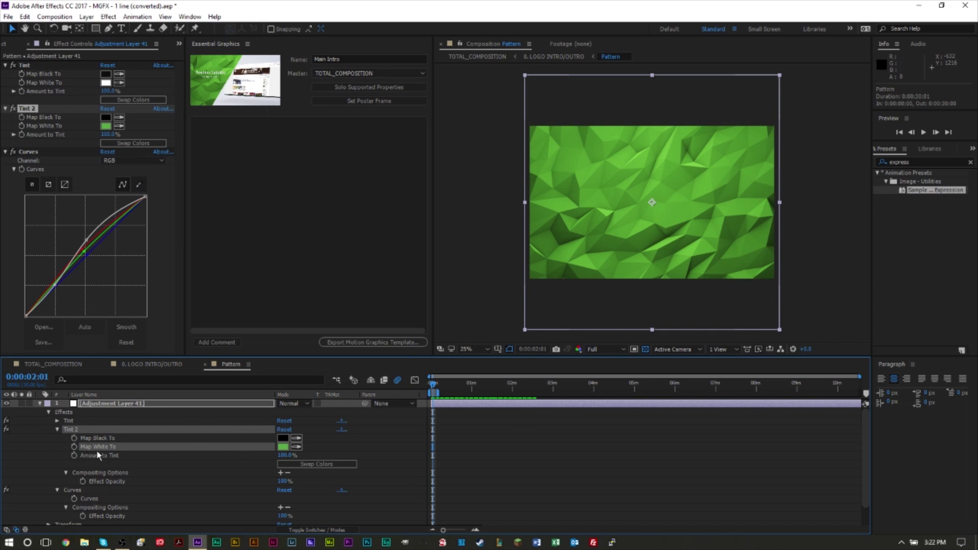
left_click_drag(98, 449, 293, 211)
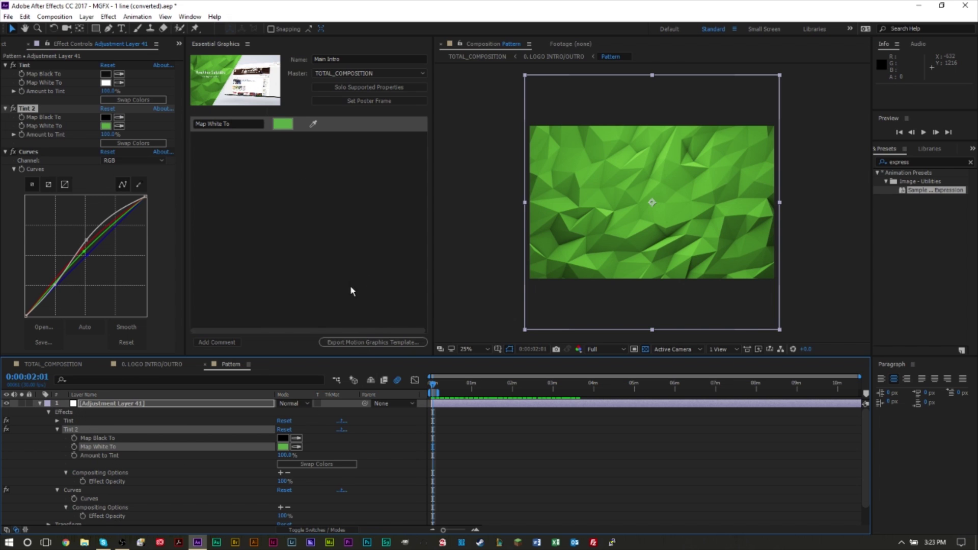
Open the LOGO HOLDER composition inside 0. LOGO INTRO/OUTRO and add the Subtext Line layer's Source Text to the template.
left_click(204, 365)
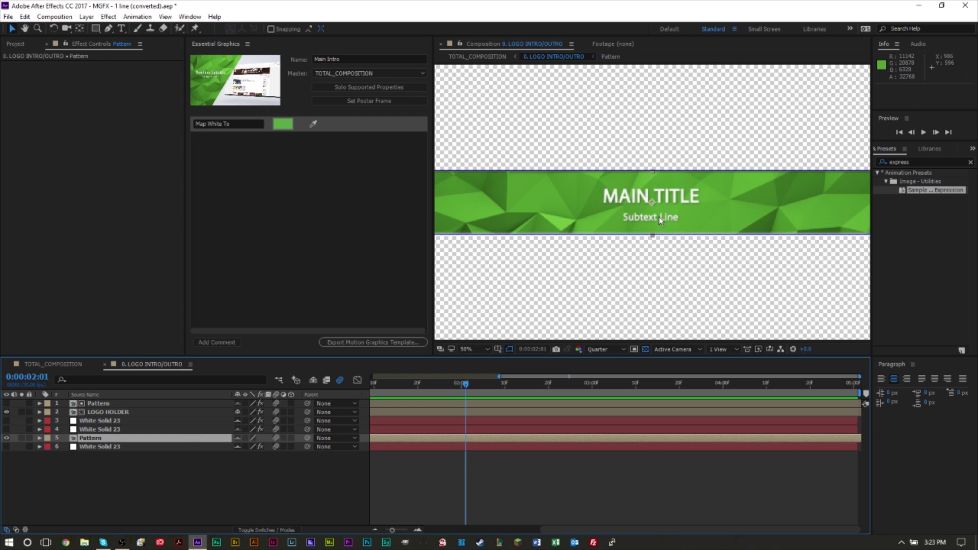
left_click(98, 412)
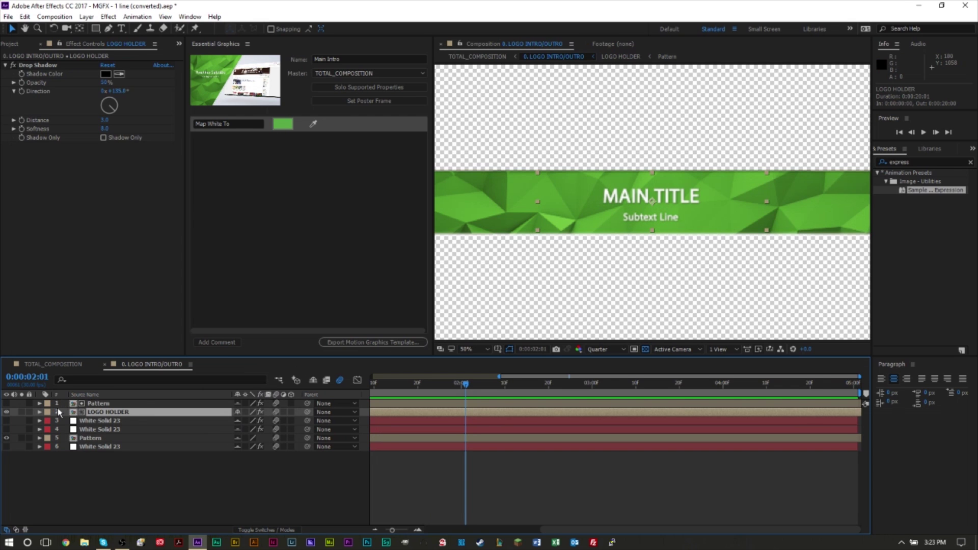
double_click(98, 412)
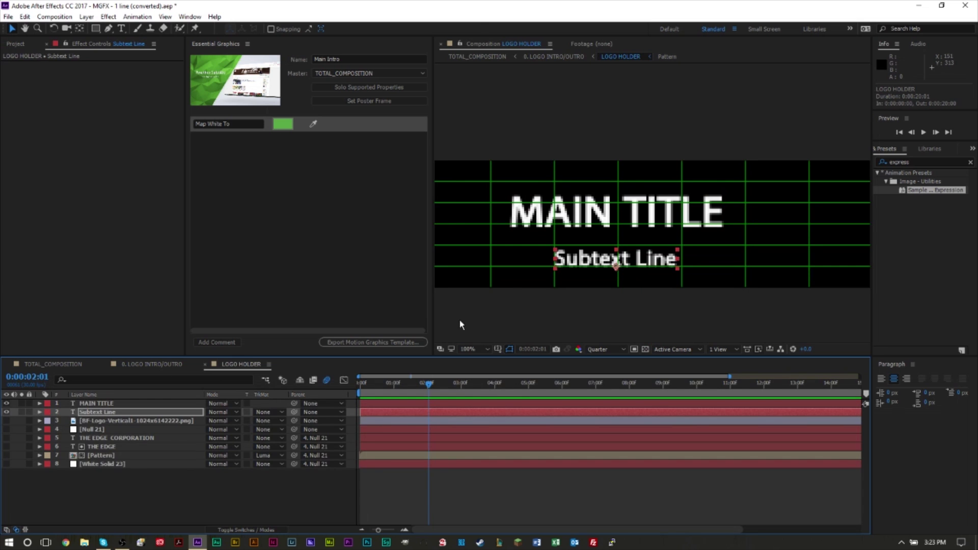
left_click(40, 412)
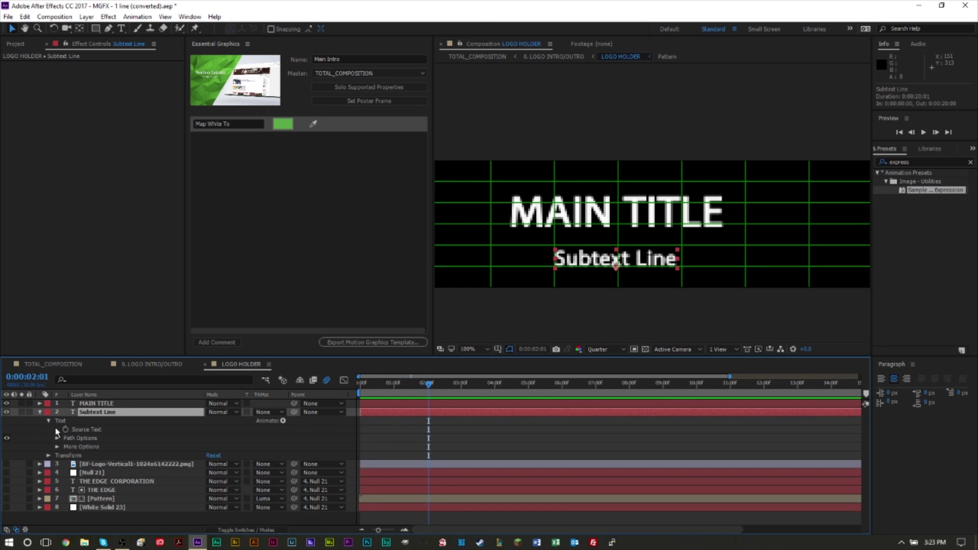
left_click_drag(87, 430, 347, 208)
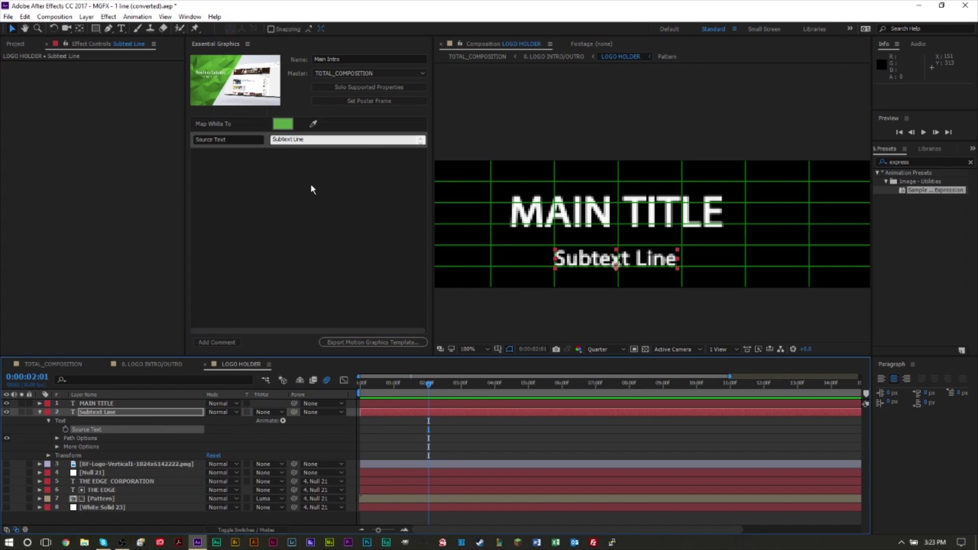
Check which text the Subtext Line layer shows by toggling its visibility, and rename its template property Subtext Main.
left_click(6, 413)
left_click(6, 412)
left_click(231, 141)
left_click(231, 141)
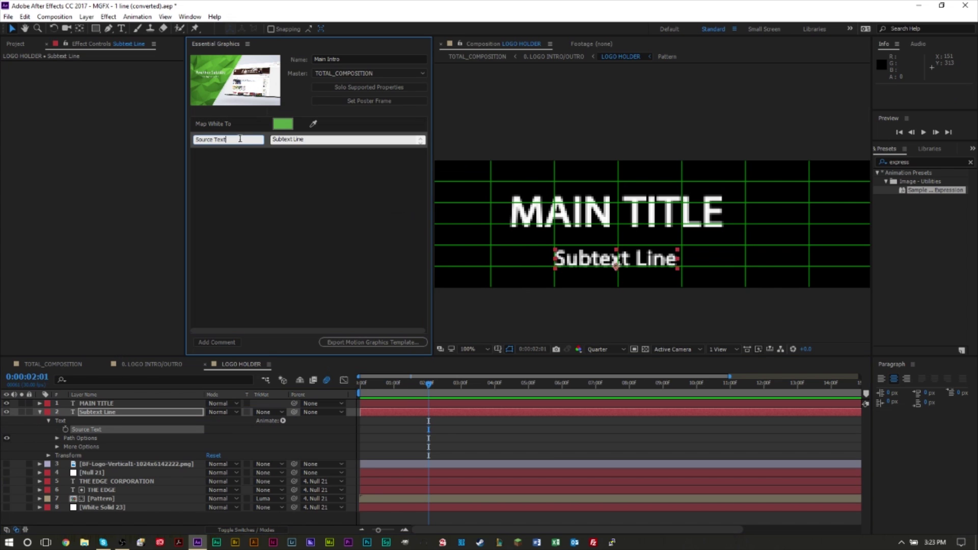
type("Subtext Main")
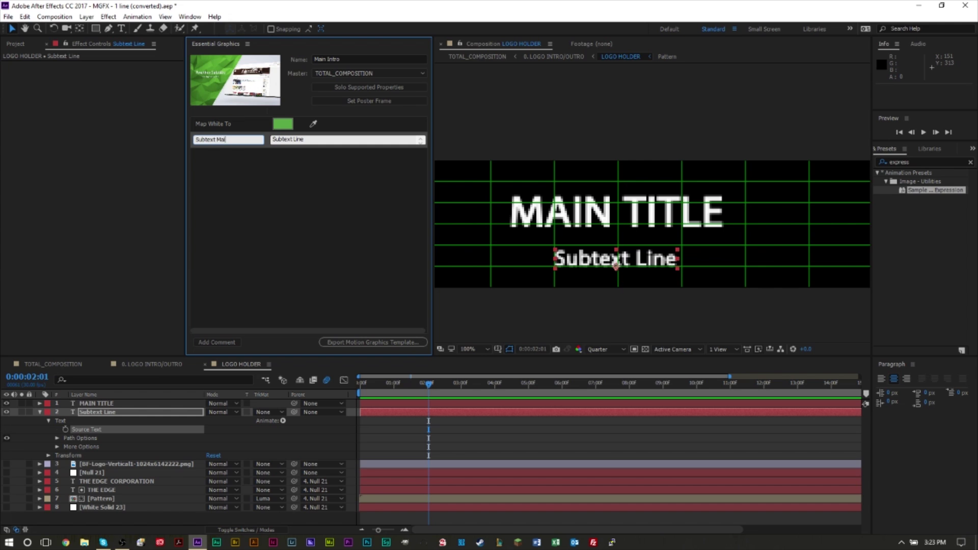
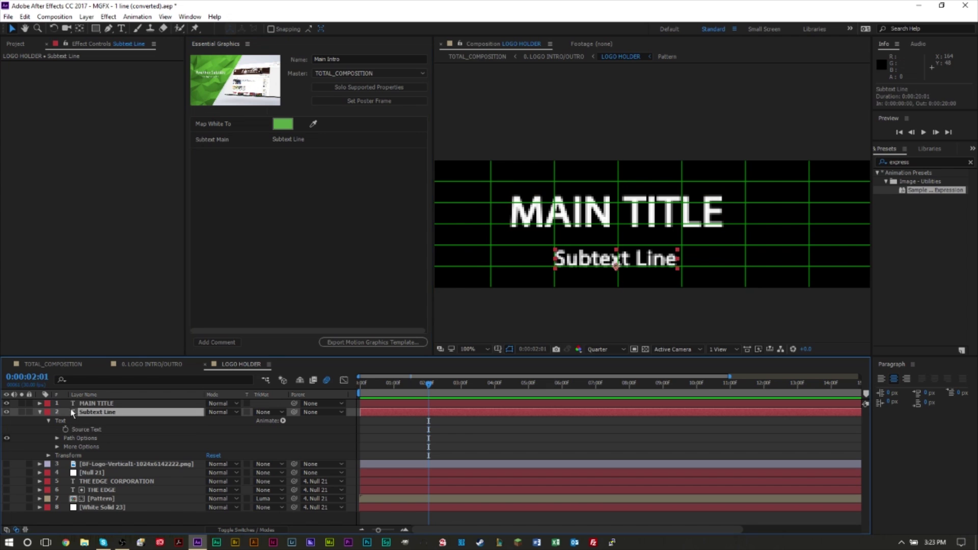
Add the MAIN TITLE layer's Source Text to the template under the name Main and close the LOGO HOLDER composition.
left_click(39, 404)
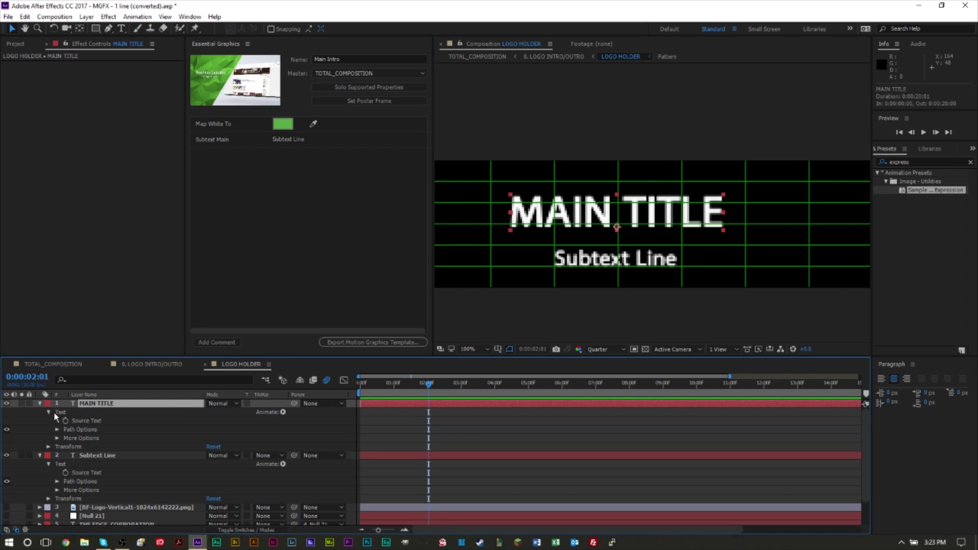
left_click_drag(86, 421, 219, 222)
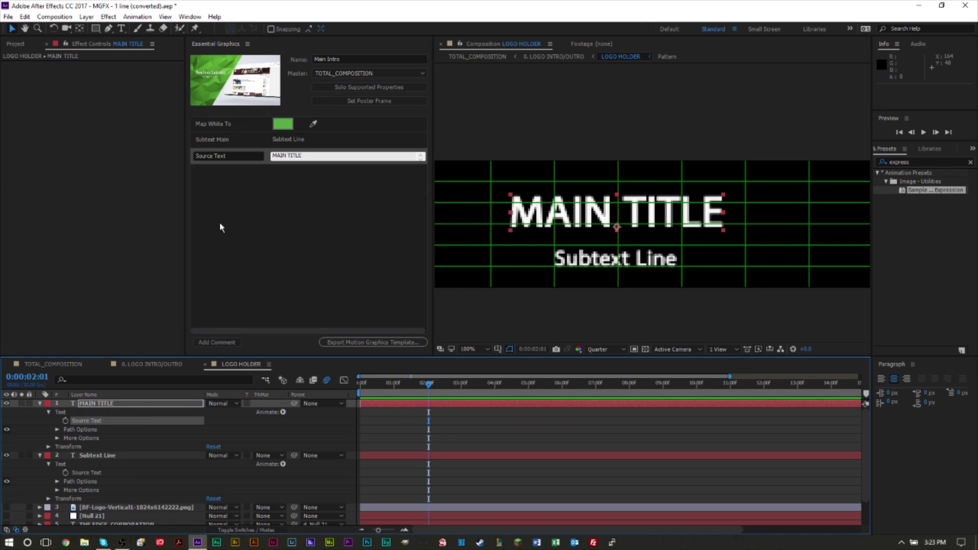
left_click(243, 158)
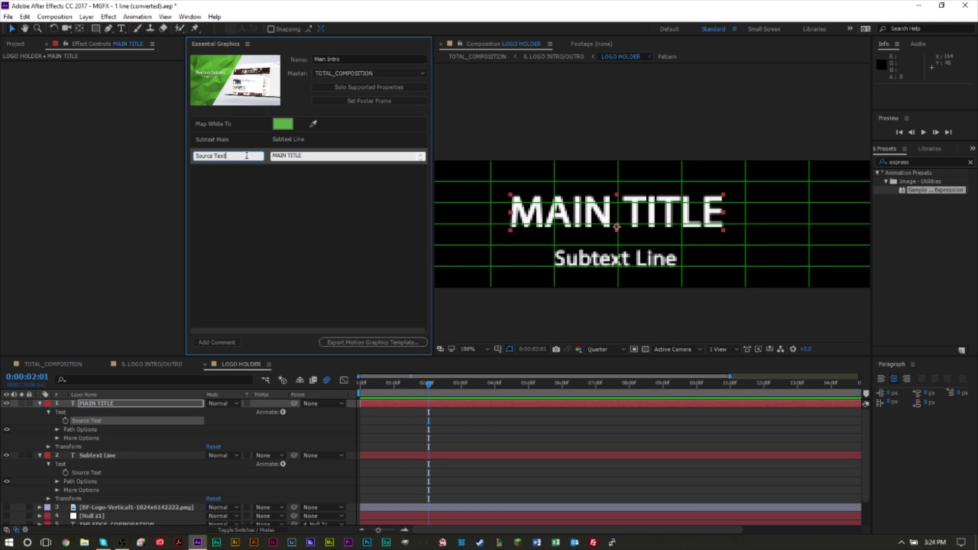
type("M")
key("ctrl+a")
type("M")
key("Return")
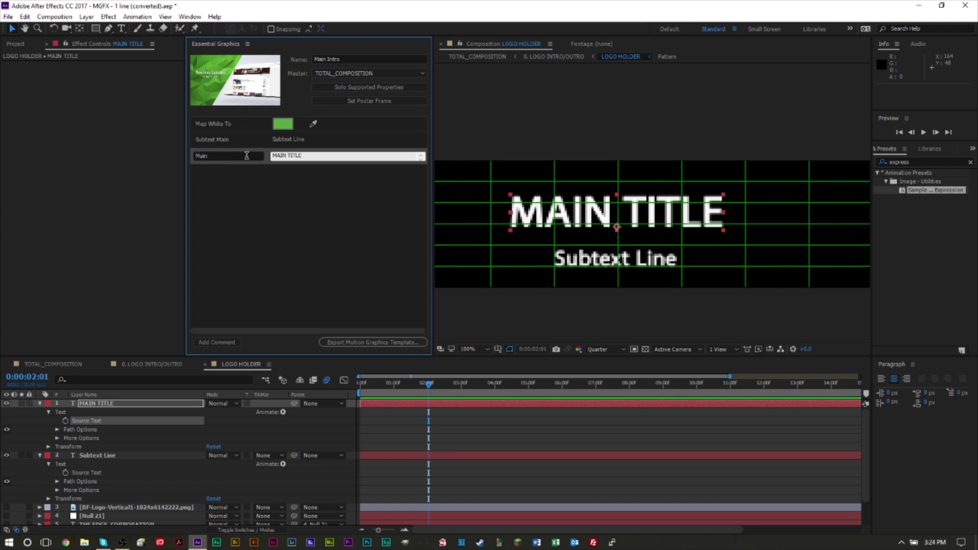
left_click(256, 210)
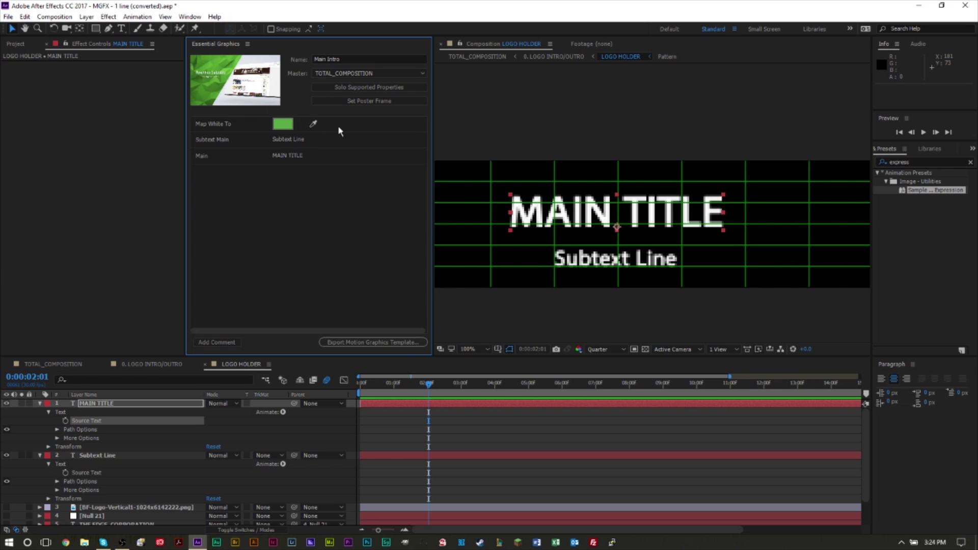
left_click(205, 365)
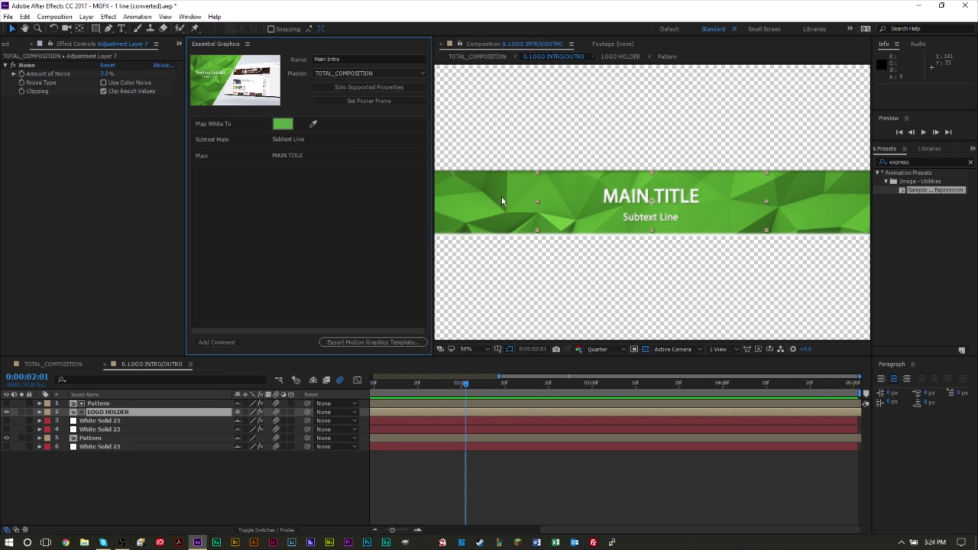
Close the 0. LOGO INTRO/OUTRO composition and preview TOTAL_COMPOSITION from its start through the subtitle scene.
left_click(104, 365)
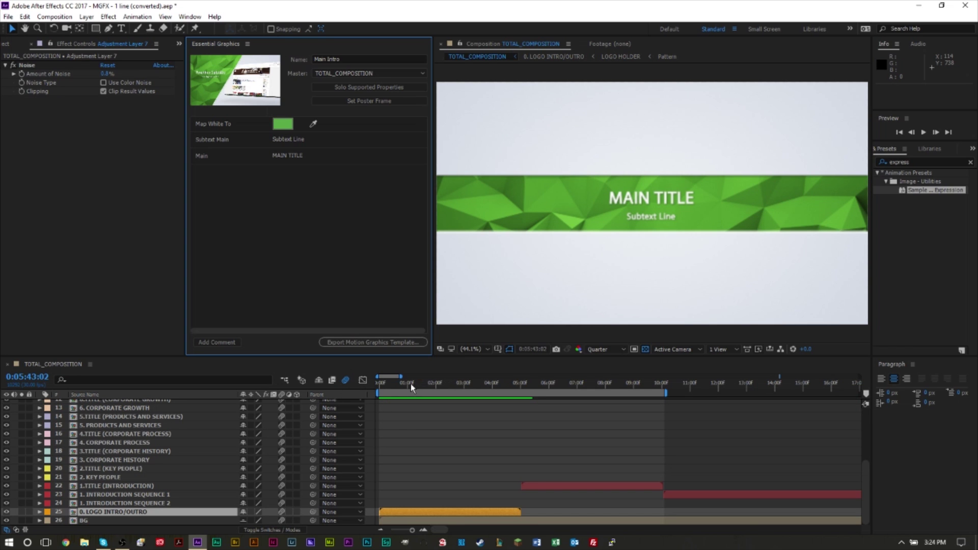
left_click(370, 383)
key("space")
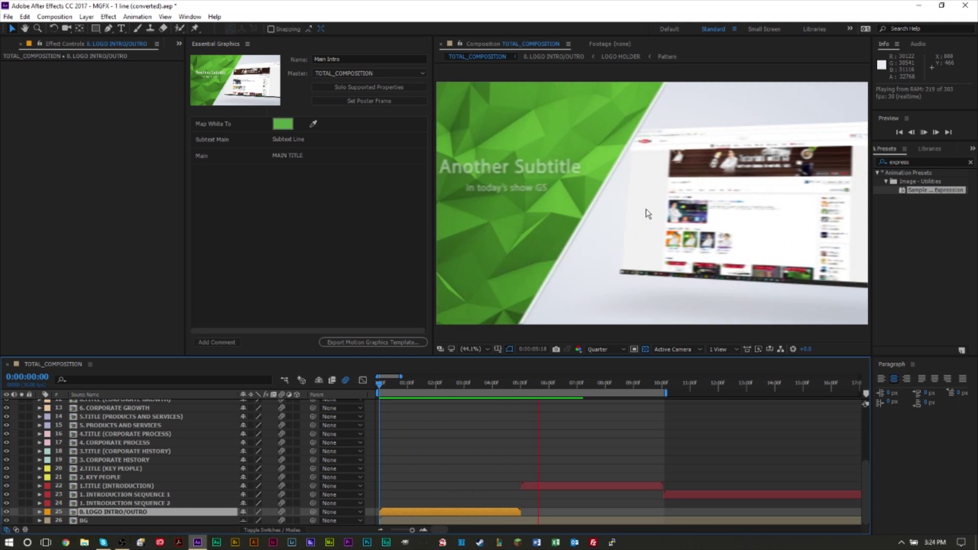
key("space")
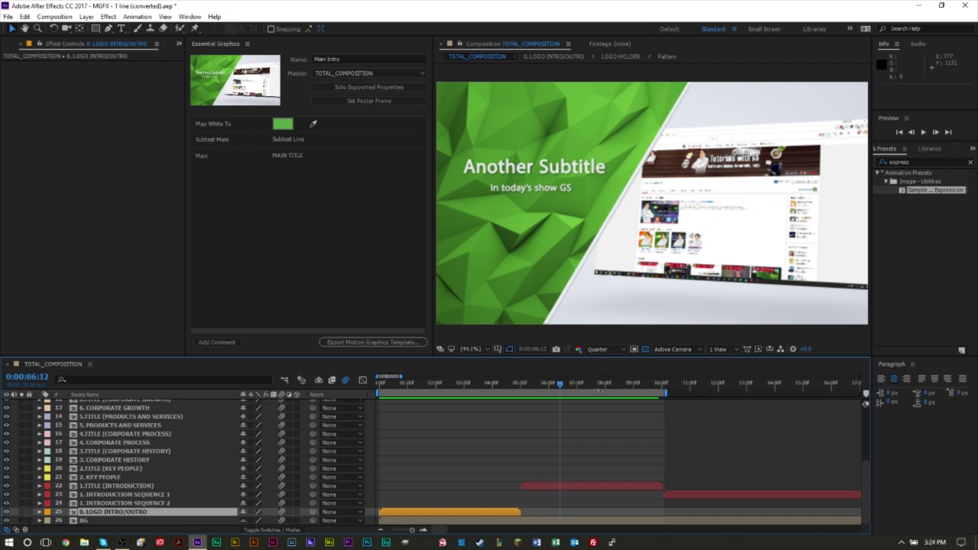
Open the 1.TITLE (INTRODUCTION) composition and examine the project's background images BG1.png, BG 6.png, BG 5.png, BG 3.png and BG 2.png.
double_click(562, 485)
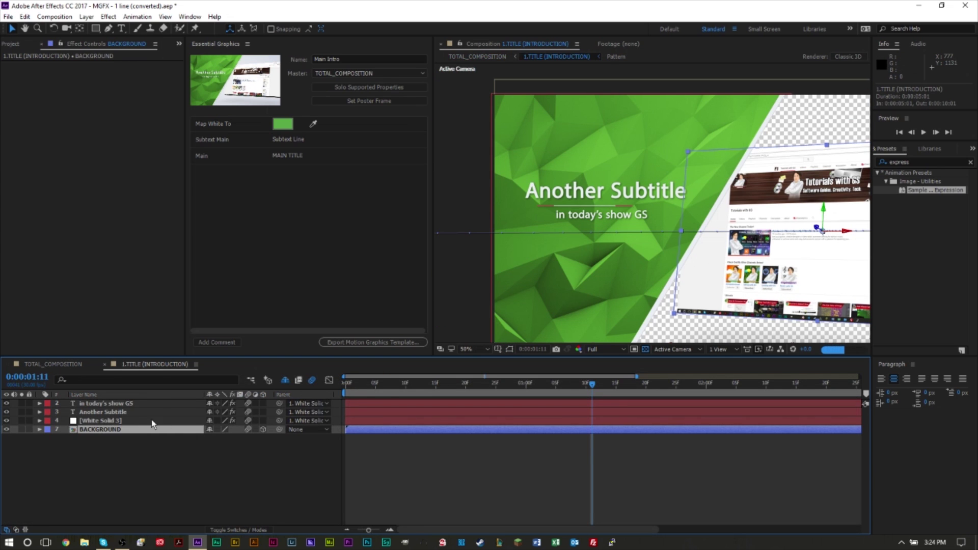
left_click(21, 45)
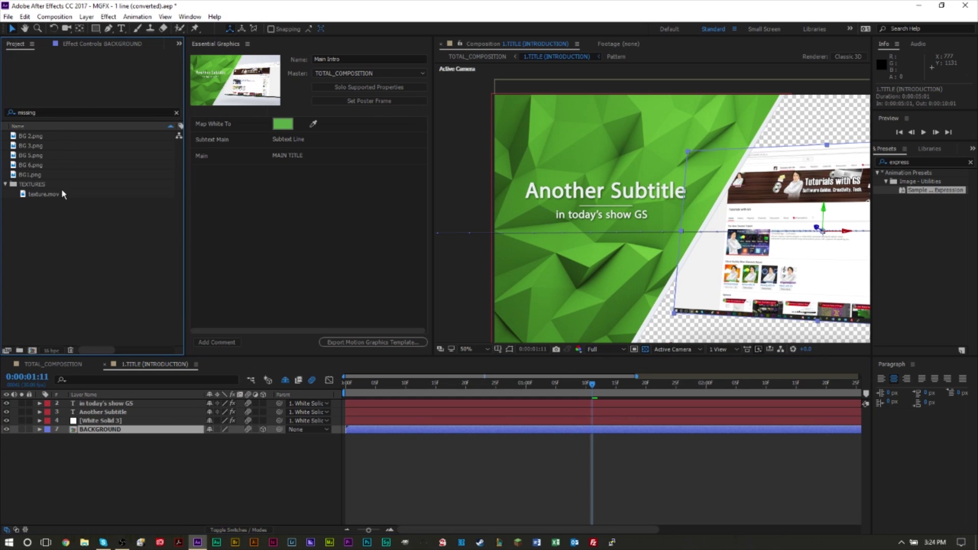
double_click(51, 174)
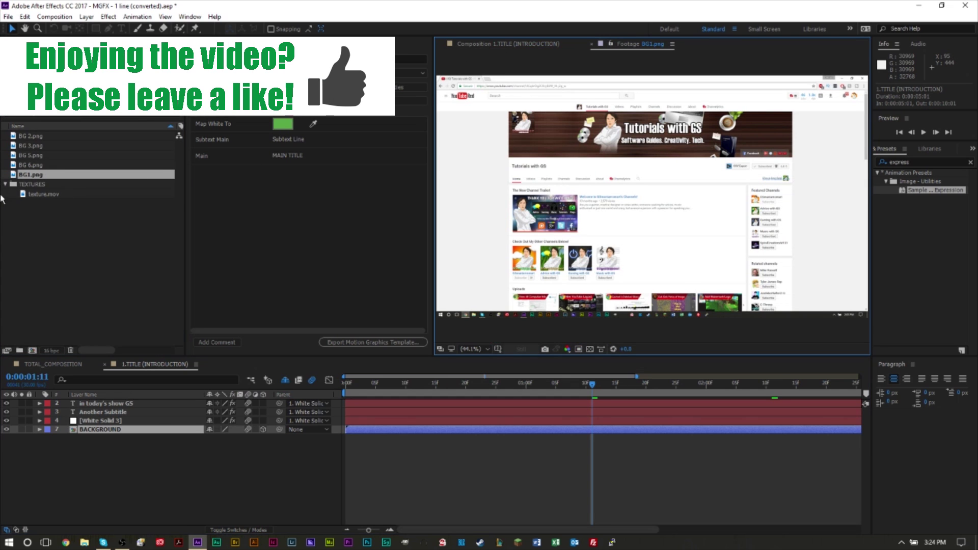
double_click(73, 165)
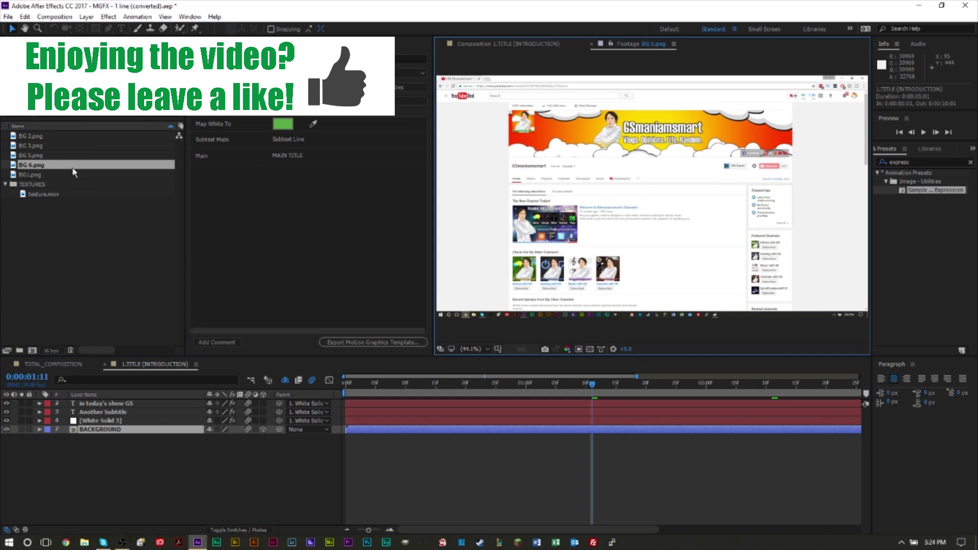
double_click(46, 156)
double_click(51, 147)
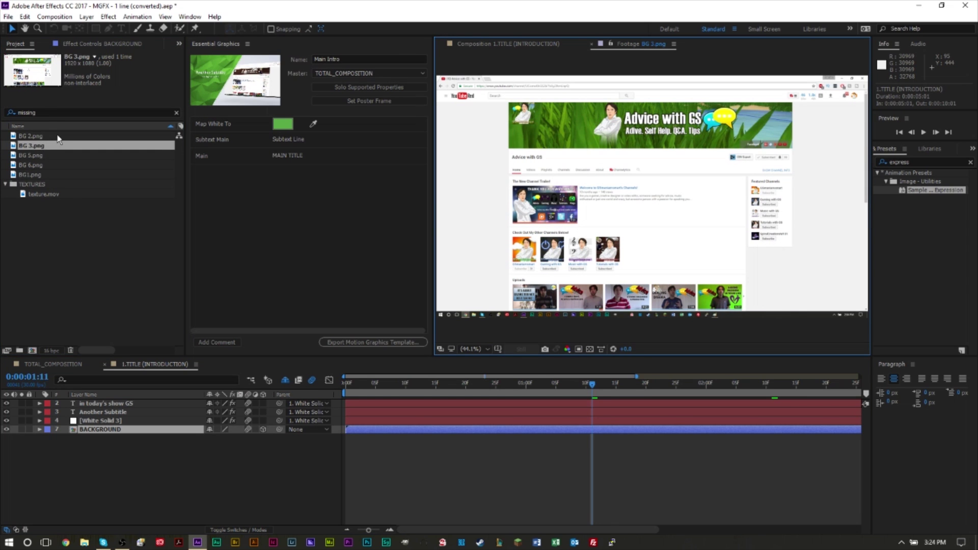
double_click(58, 137)
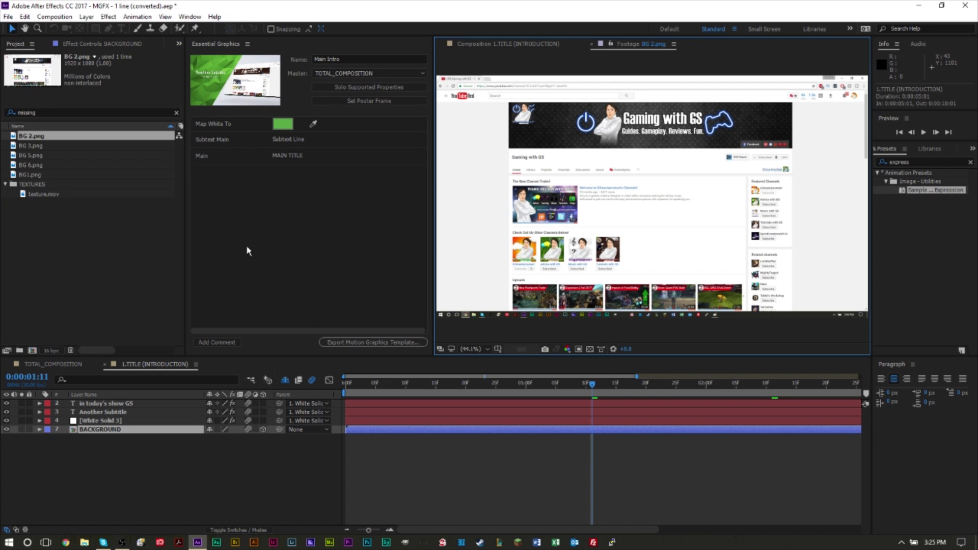
left_click(81, 43)
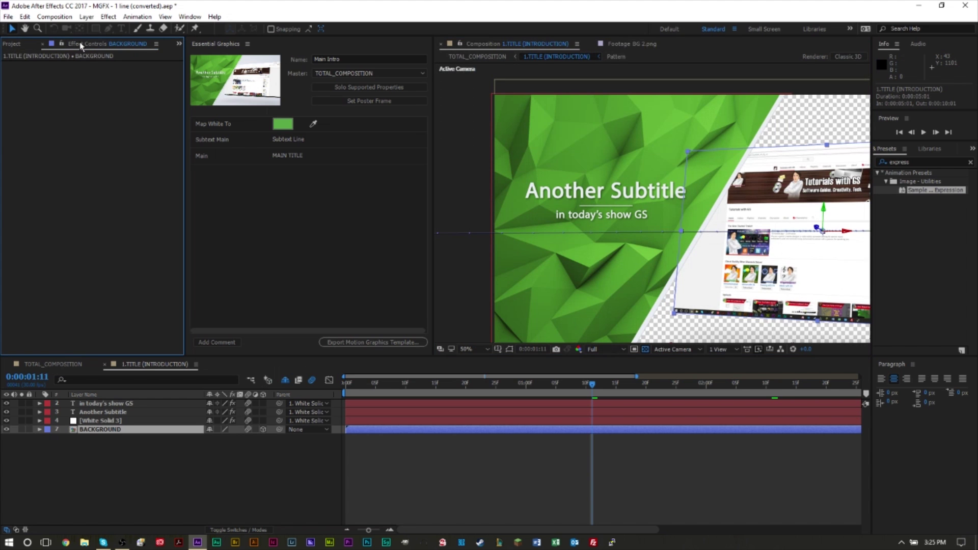
left_click(289, 266)
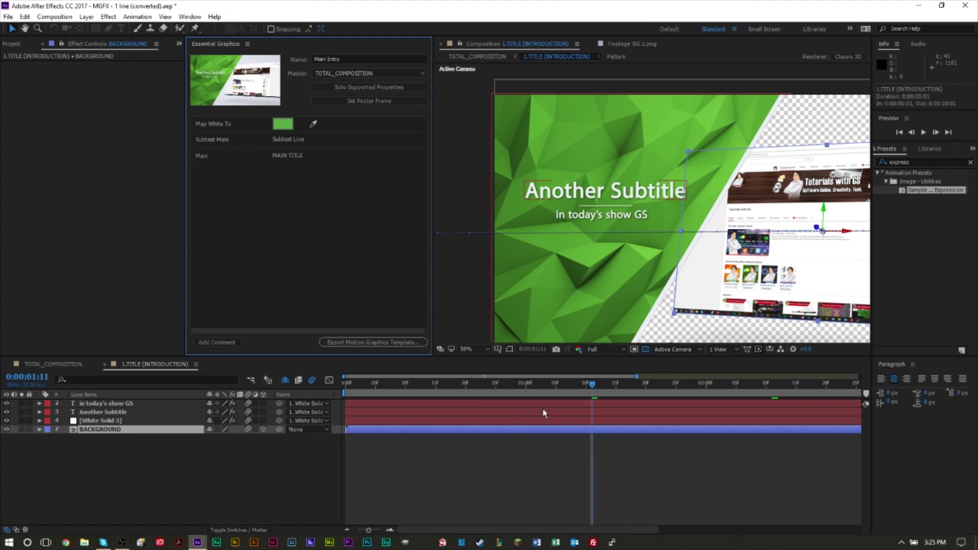
Open the BACKGROUND layer's PHOTOHOLDER (TITLE INTRODUCTION) composition and add the BGS layer's Slider property to the template.
double_click(421, 431)
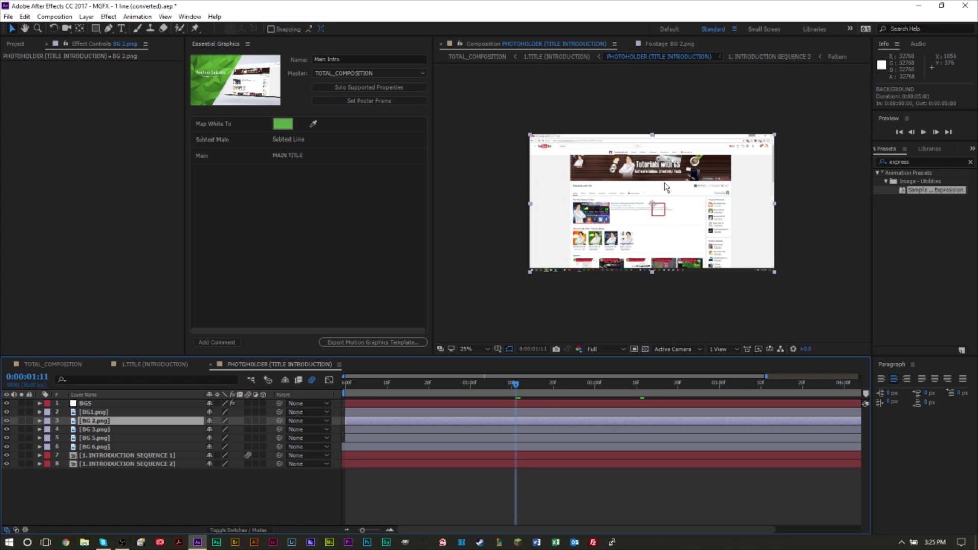
left_click(122, 403)
left_click(40, 403)
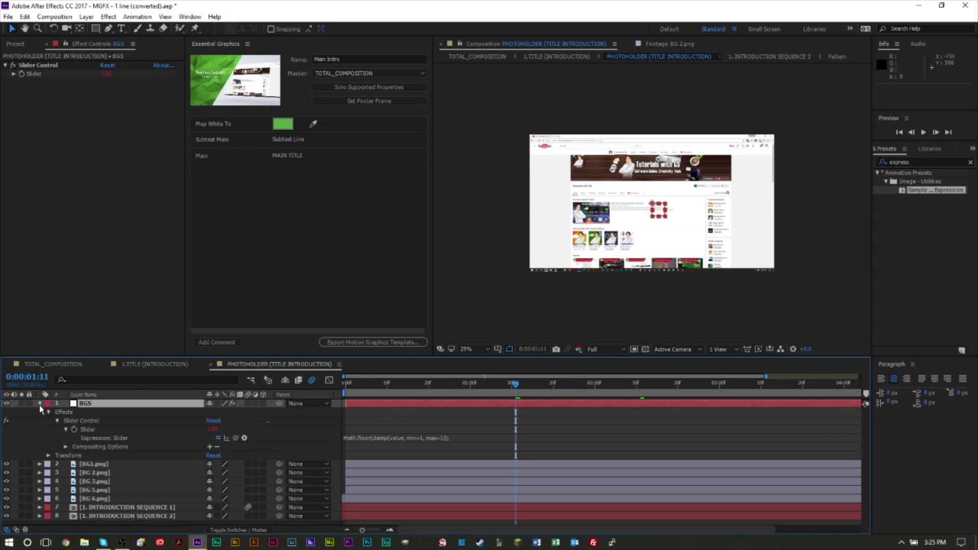
left_click_drag(96, 431, 279, 210)
Try the template's Slider at 5, 2 and 3 to switch between the background images.
left_click_drag(310, 172, 368, 176)
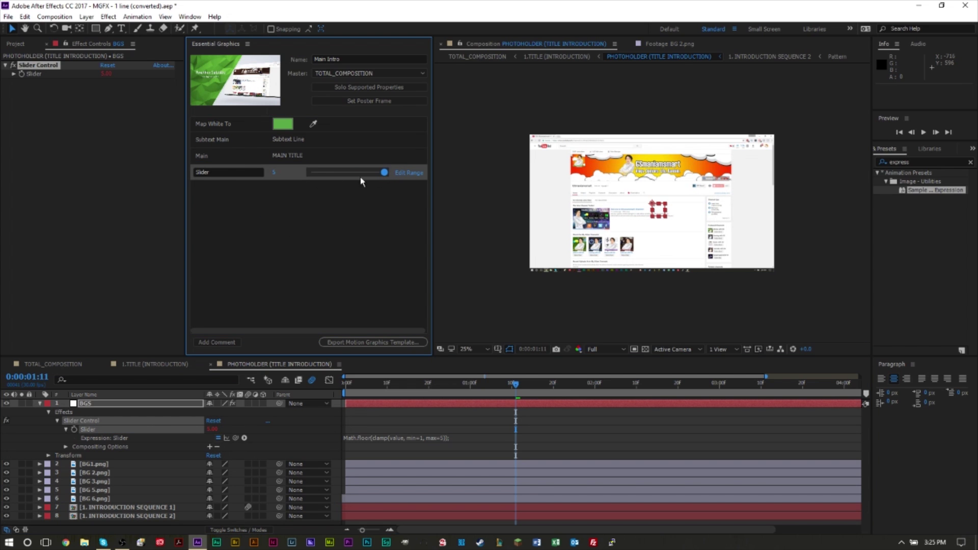
left_click(273, 172)
type("2")
key("Return")
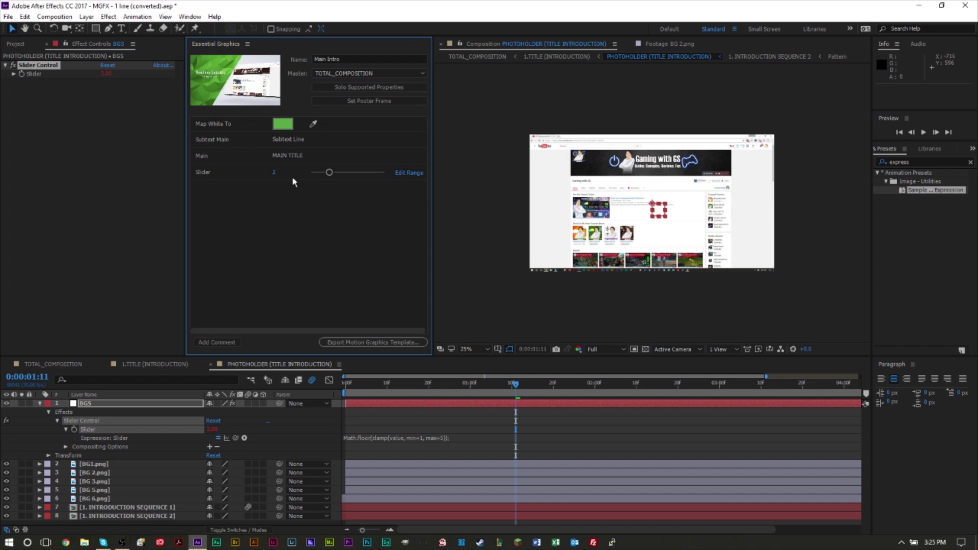
left_click(275, 173)
type("3")
key("Return")
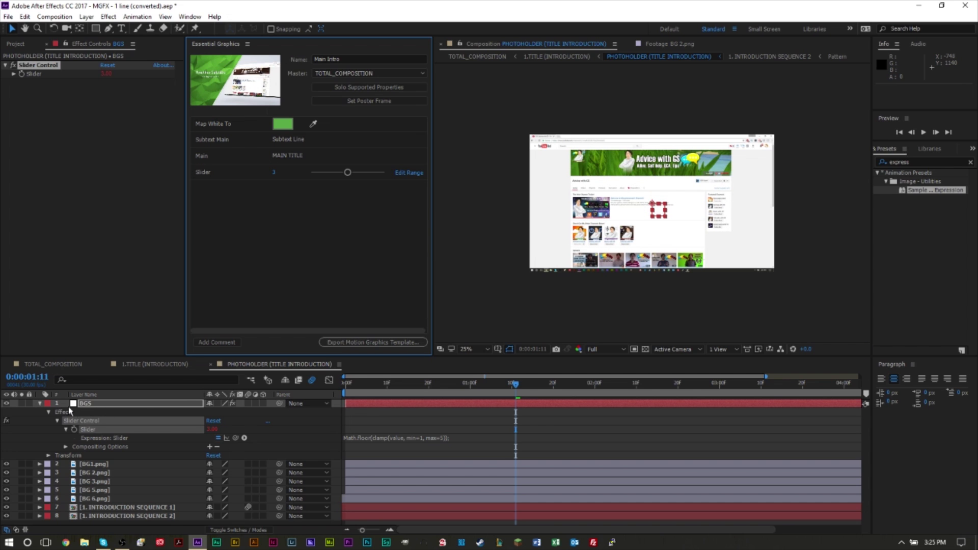
Close the PHOTOHOLDER composition and change the text below Another Subtitle to "in today's show with GS".
left_click(41, 403)
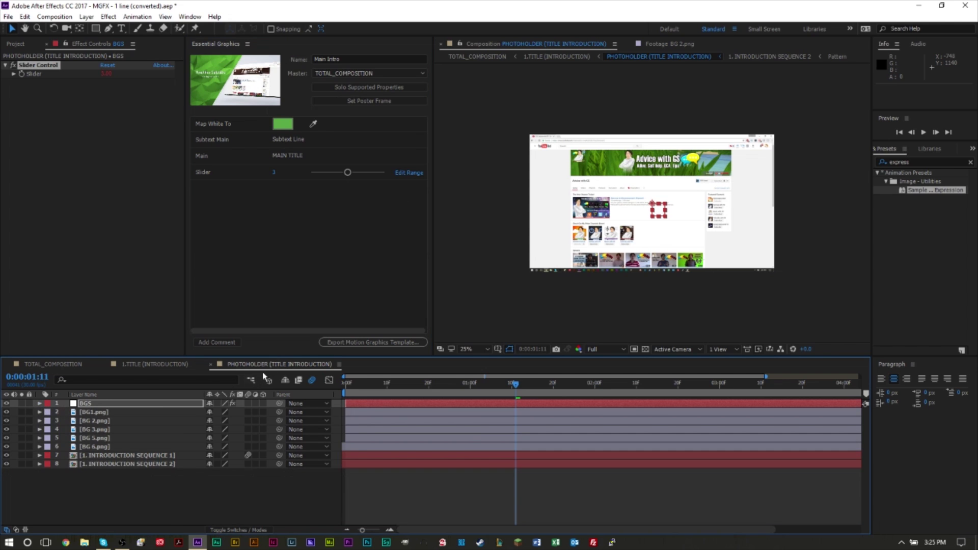
left_click(211, 365)
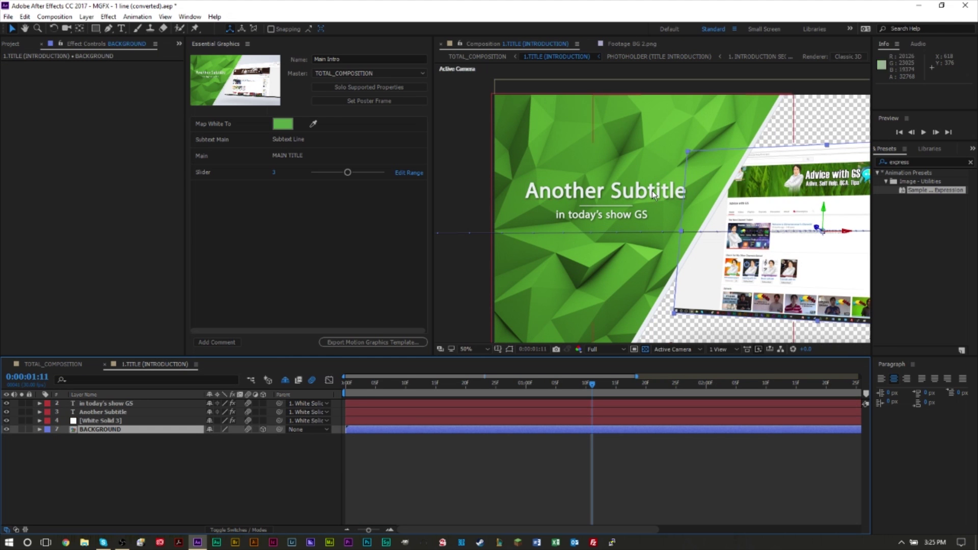
left_click(376, 403)
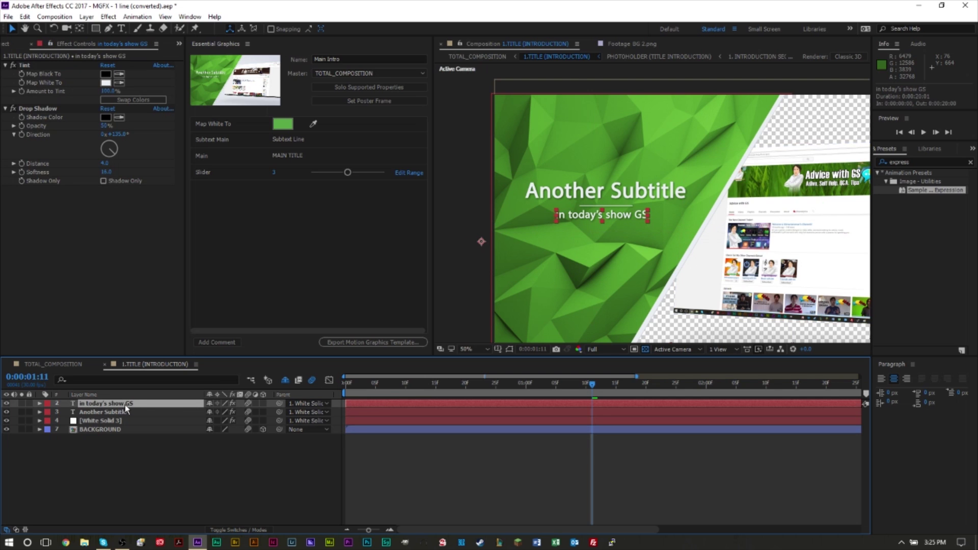
double_click(622, 215)
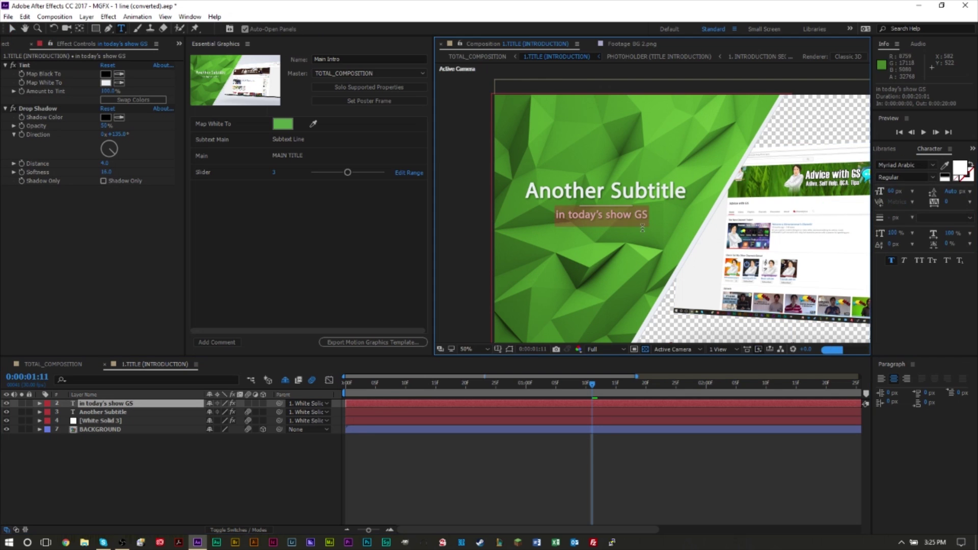
left_click(641, 224)
type("with")
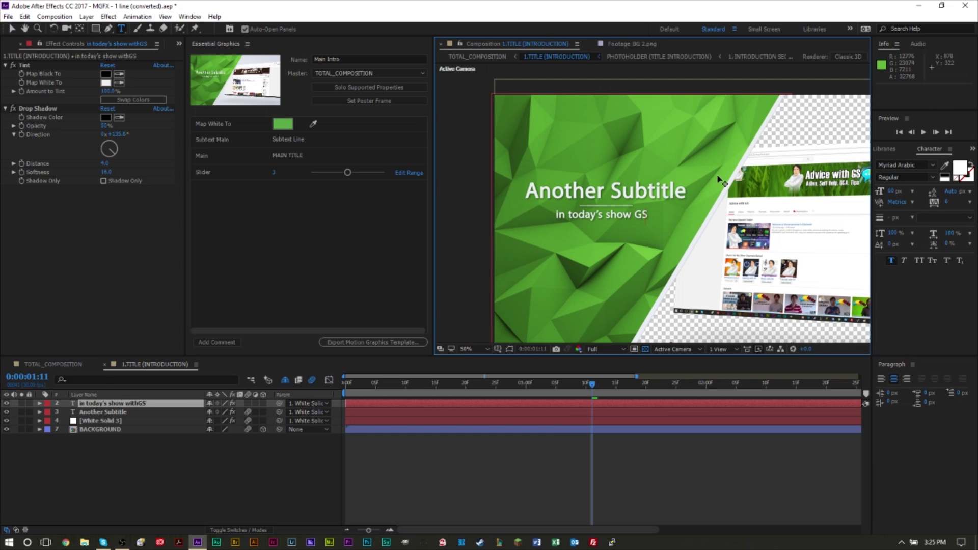
Add the Another Subtitle layer's Source Text to the template under the name Secondary Subtitle.
left_click(102, 414)
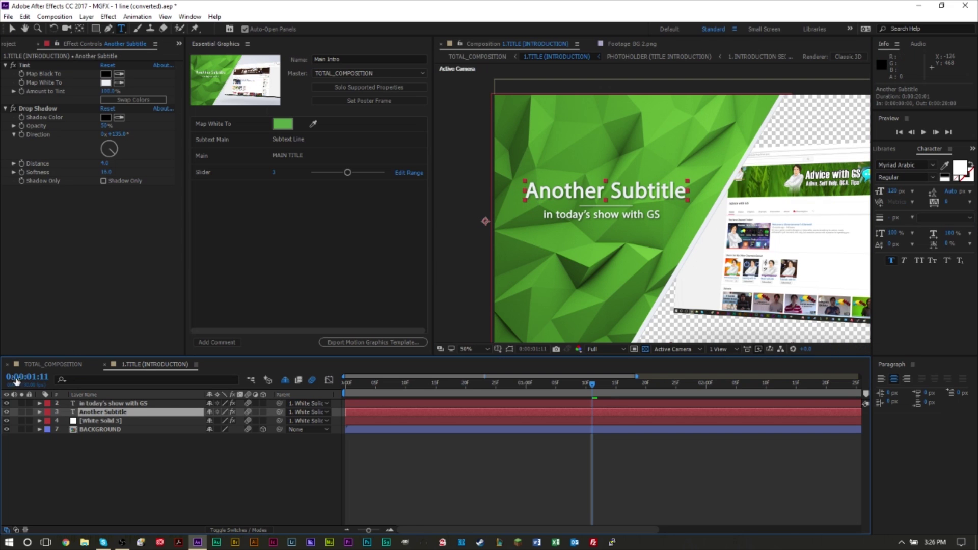
left_click(40, 411)
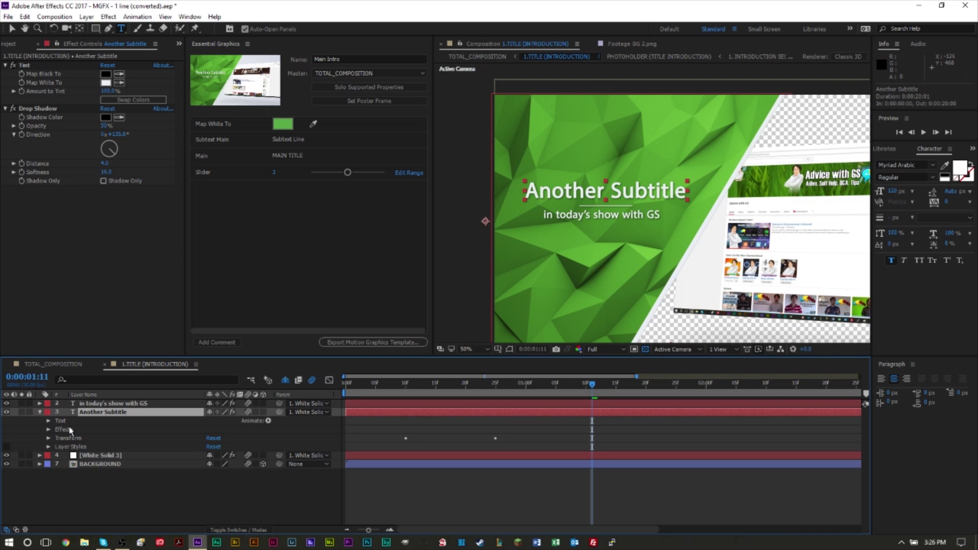
left_click(48, 421)
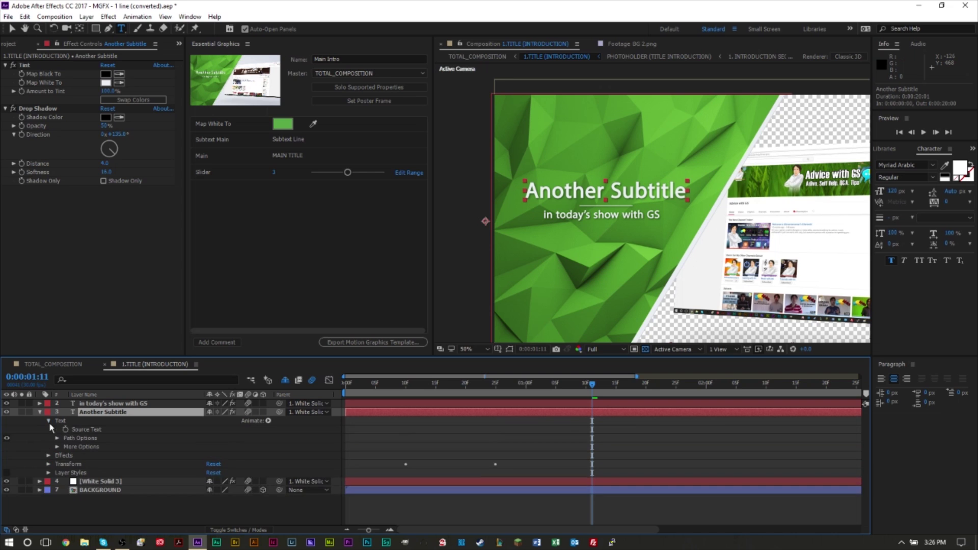
left_click(81, 430)
left_click_drag(82, 430, 260, 259)
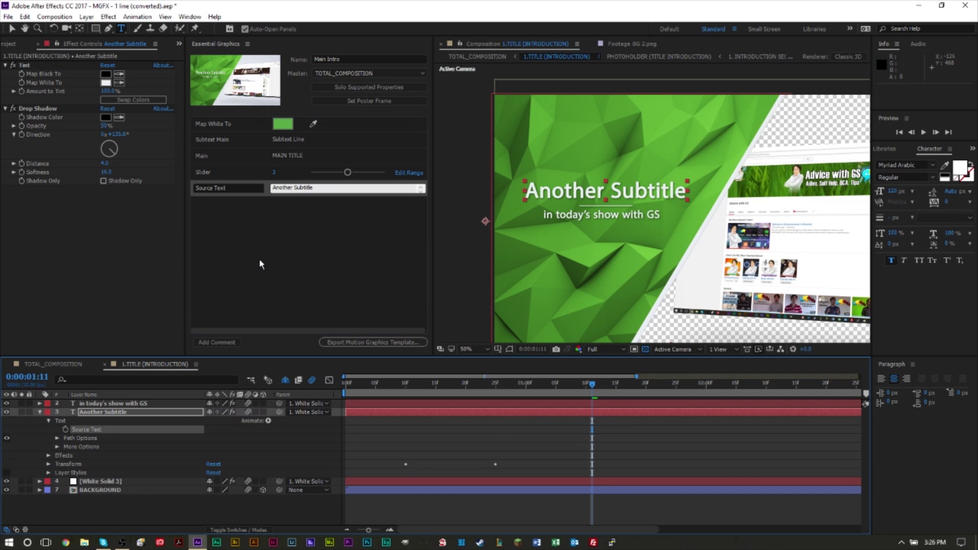
left_click(244, 187)
key("ctrl+a")
type("Secondary S")
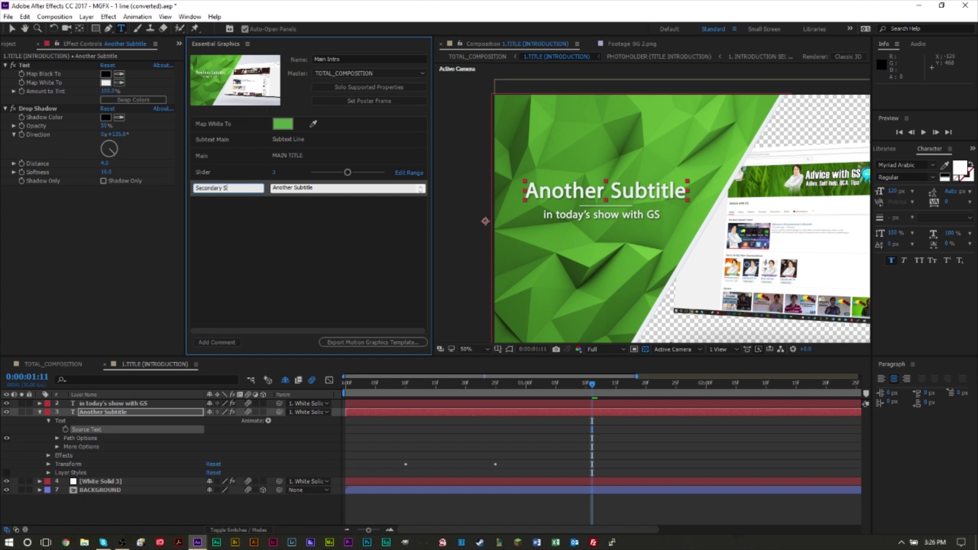
type("ubtitle")
key("Return")
Close the 1.TITLE (INTRODUCTION) composition and set the template's Slider to 1.
left_click(107, 366)
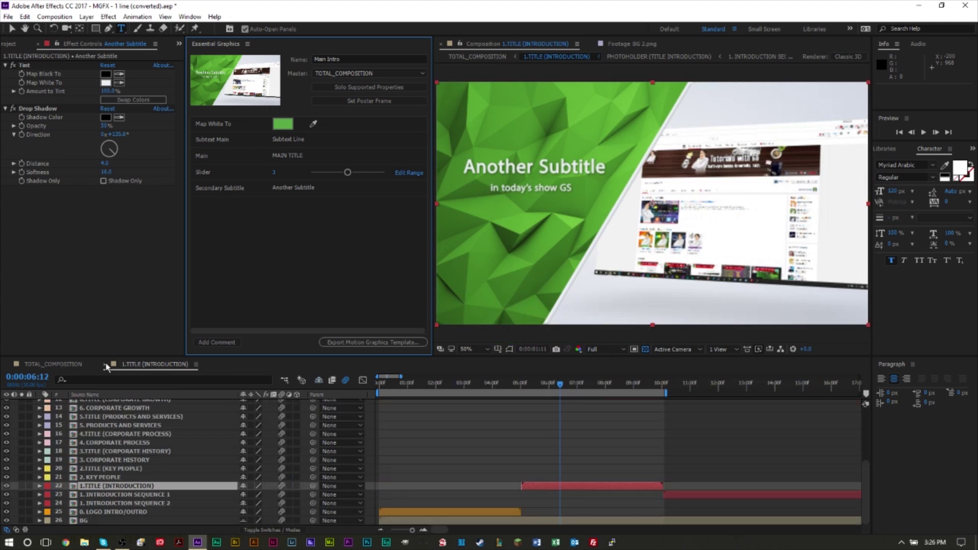
left_click(106, 365)
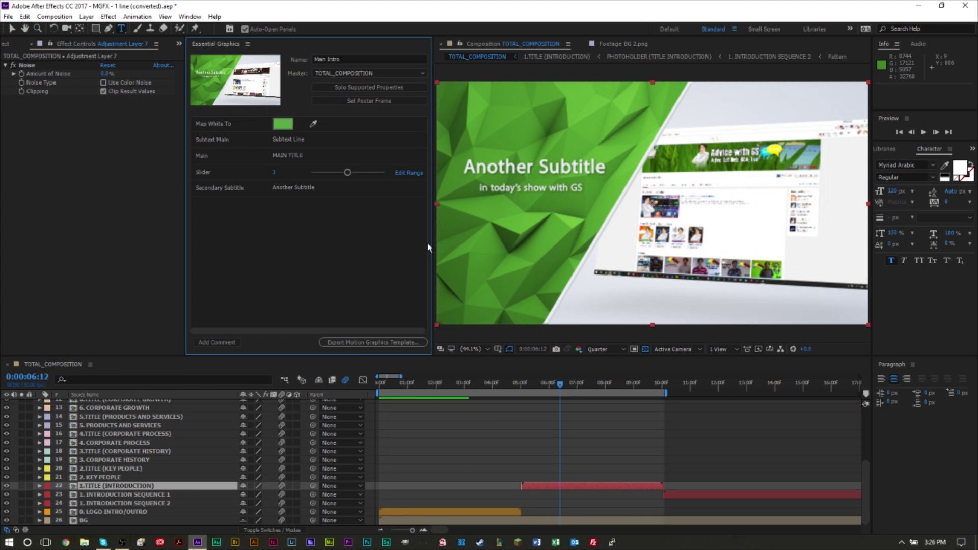
left_click_drag(347, 174, 312, 173)
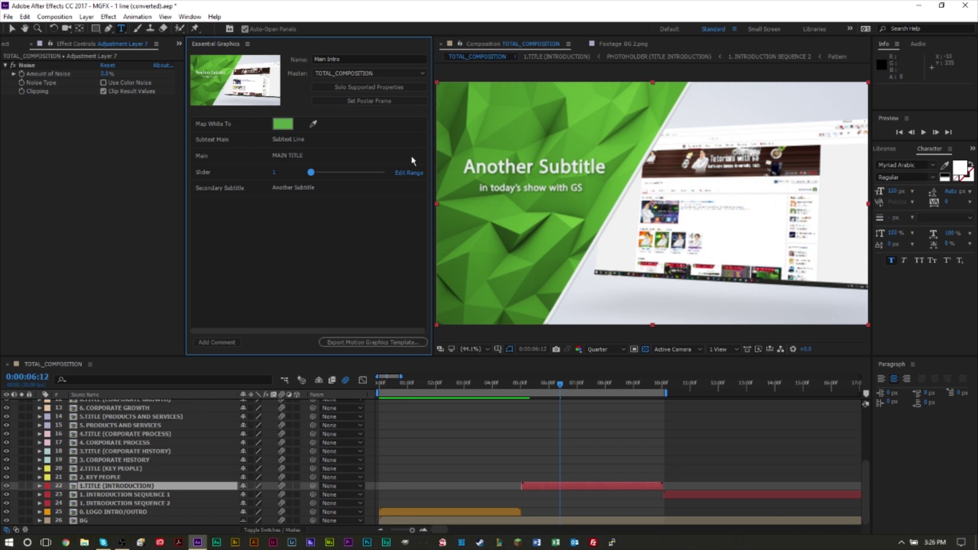
Try changing the Secondary Subtitle text to "An222other Subtitle" and undo the edit.
left_click(315, 188)
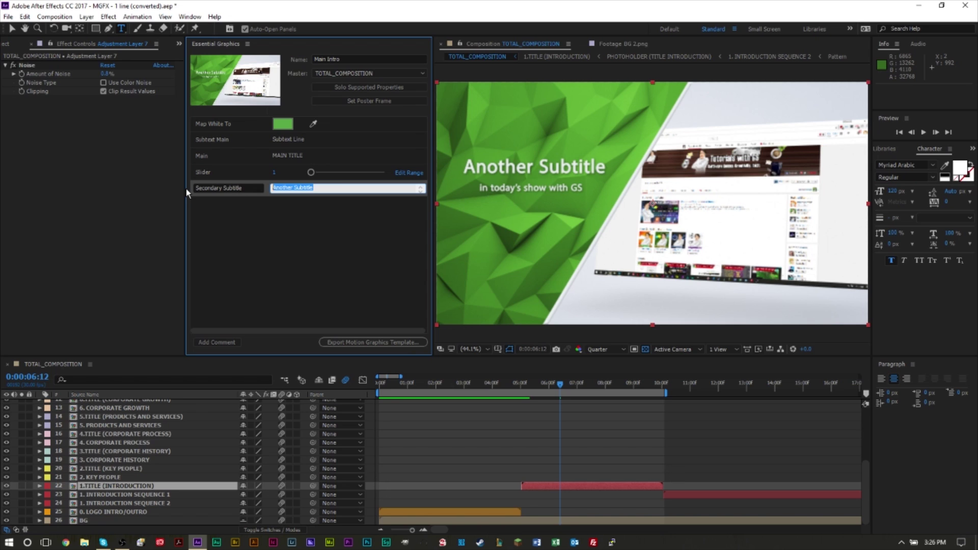
left_click(279, 187)
type("222")
left_click(279, 246)
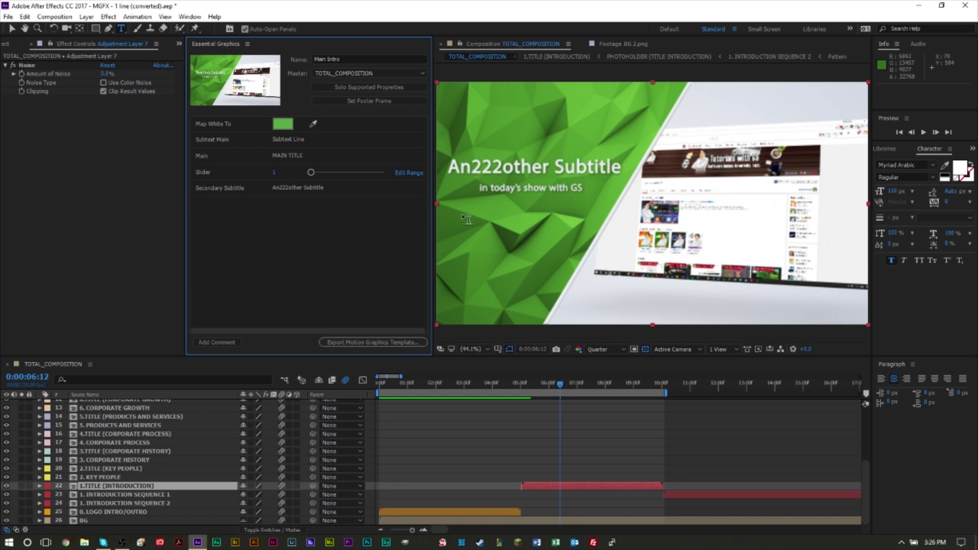
key("ctrl+z")
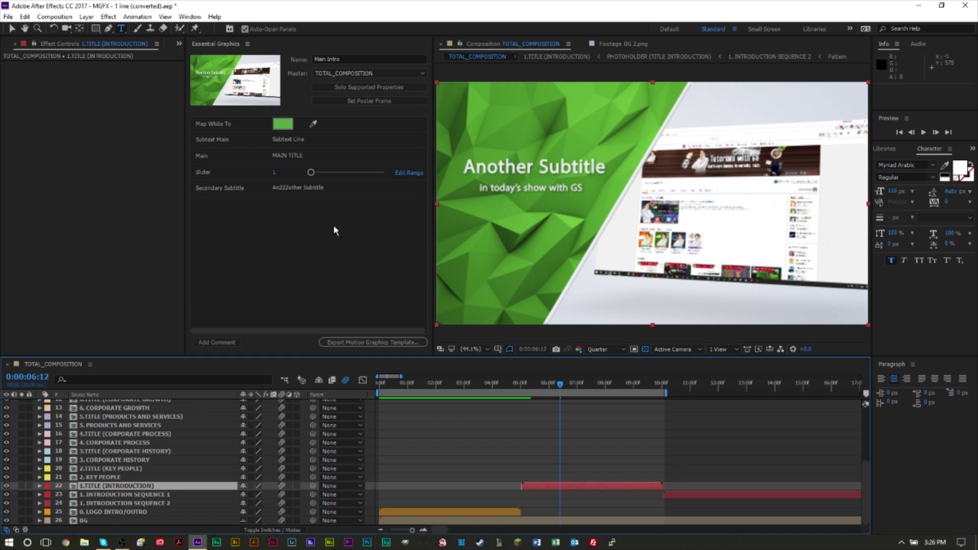
Set the Secondary Subtitle property's text in the template to "Another Subtitle".
left_click(300, 187)
left_click_drag(343, 187, 73, 191)
type("A")
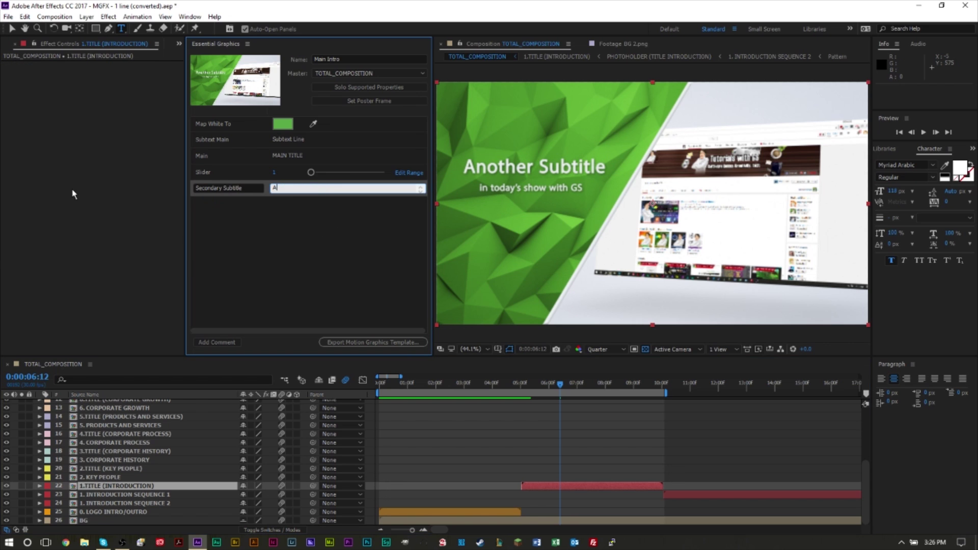
type("nother Subtitle")
left_click(234, 275)
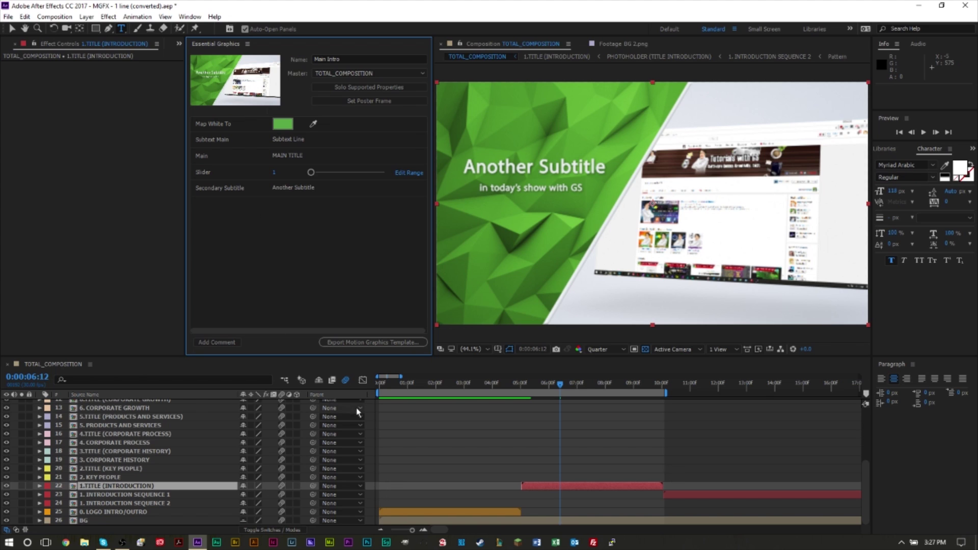
Export the Main Intro motion graphics template with My Library as the destination.
left_click(385, 341)
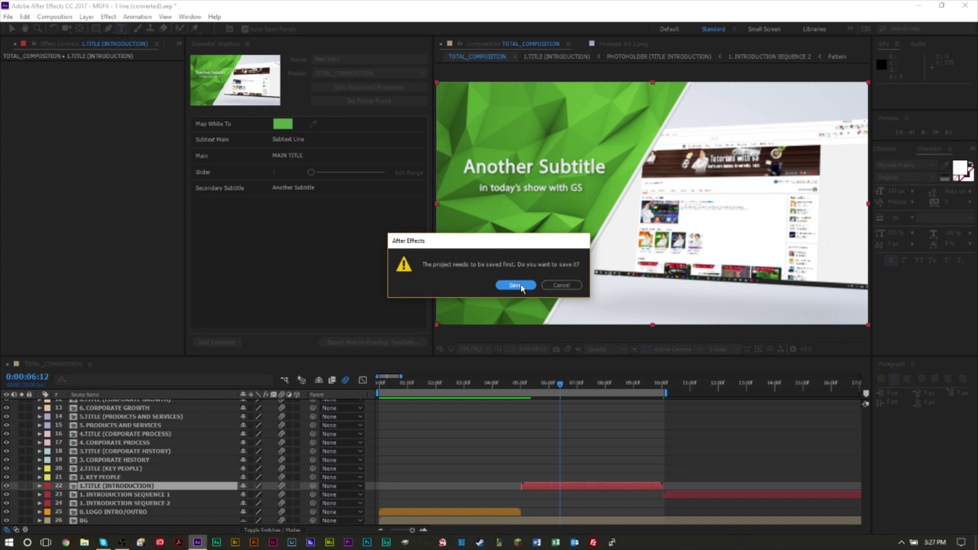
left_click(579, 285)
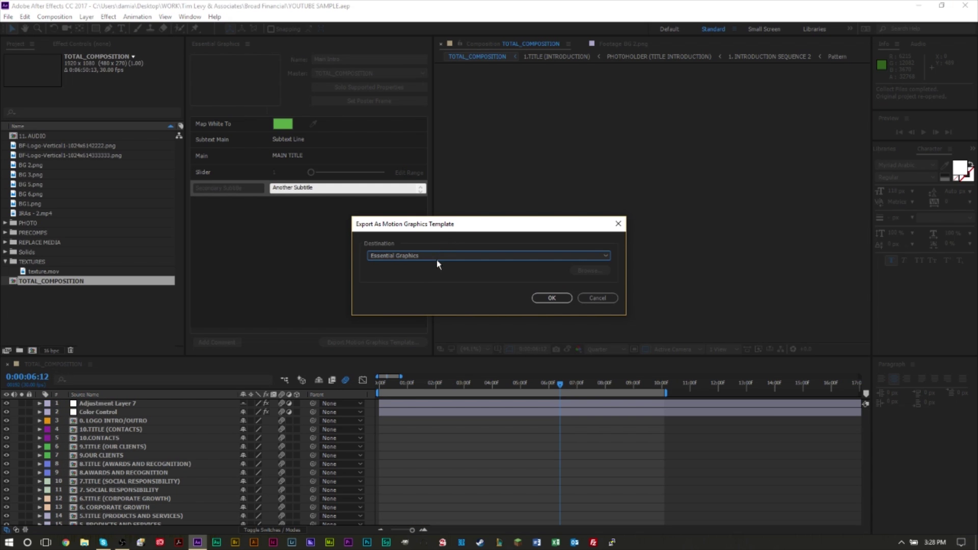
left_click(437, 256)
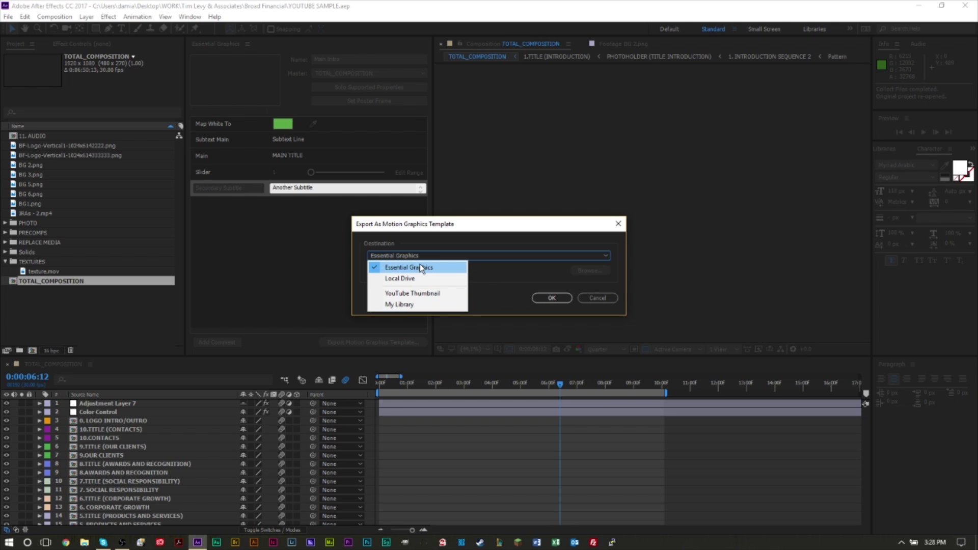
left_click(412, 305)
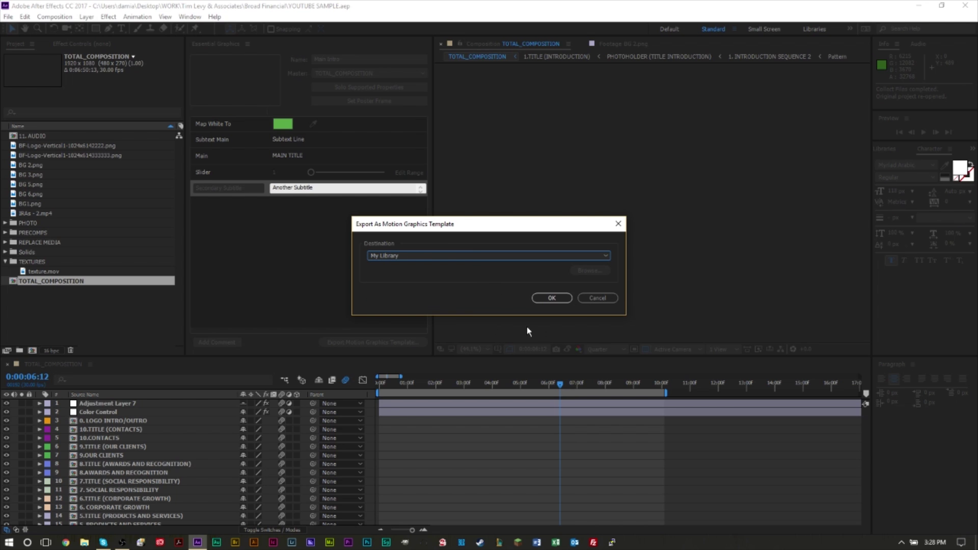
left_click(556, 300)
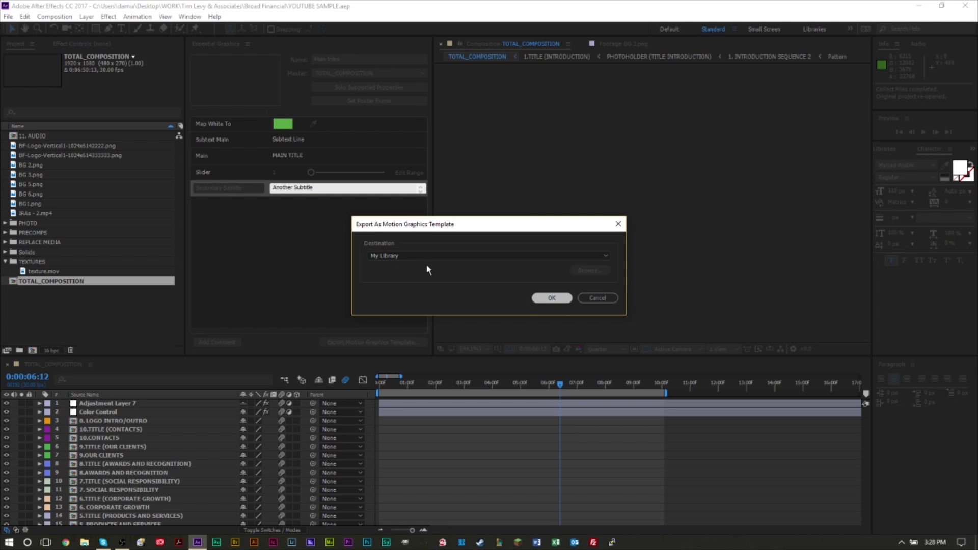
left_click(552, 299)
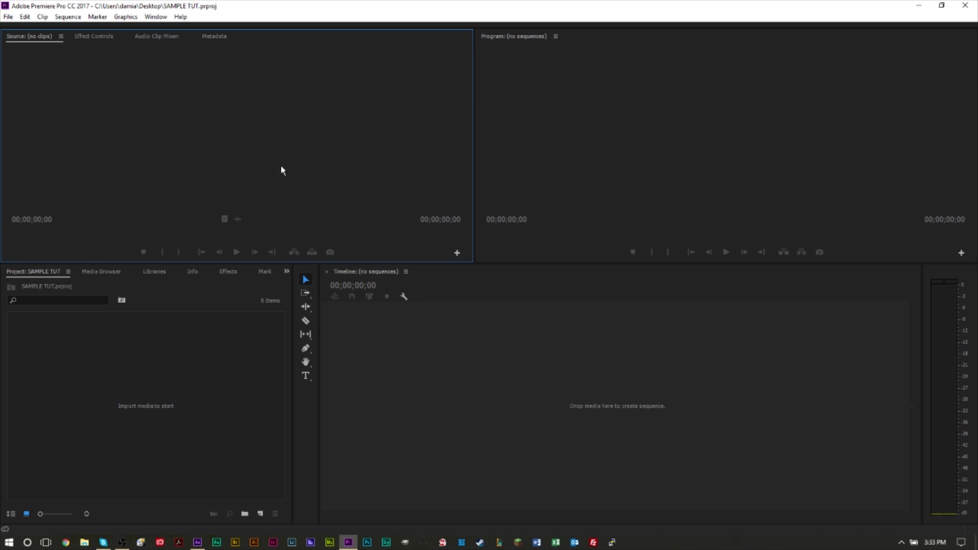
Switch to Premiere Pro, open Essential Graphics and browse the Libraries source to find and select the Main Intro template.
left_click(154, 18)
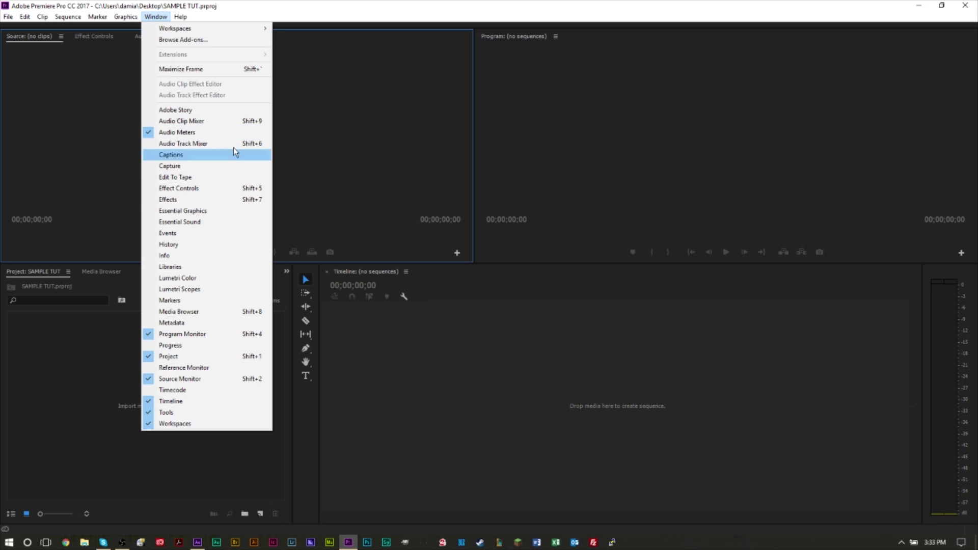
left_click(233, 212)
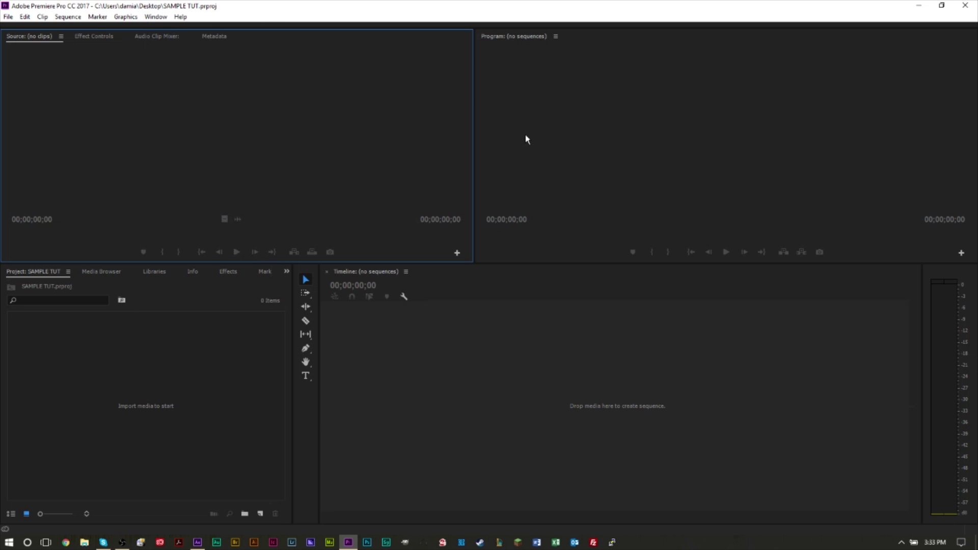
left_click_drag(241, 70, 490, 134)
left_click(478, 178)
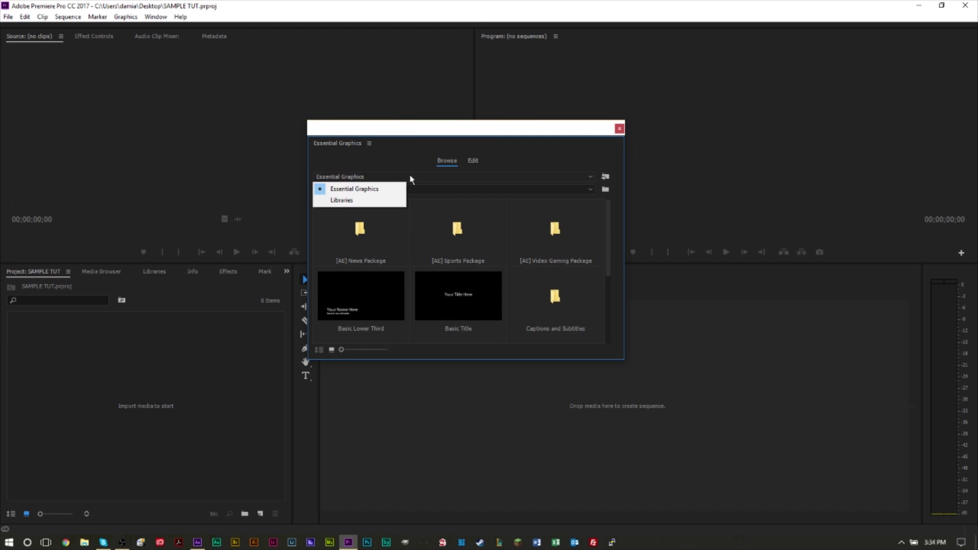
left_click(357, 201)
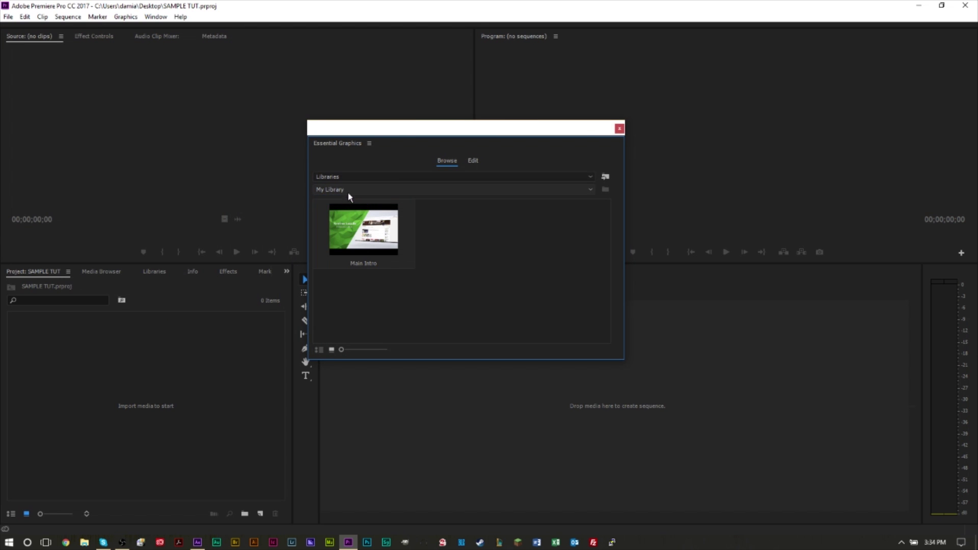
left_click(375, 237)
left_click_drag(375, 237, 229, 247)
Create a Black Video item in the project and make an empty Black Video sequence from it.
left_click(261, 513)
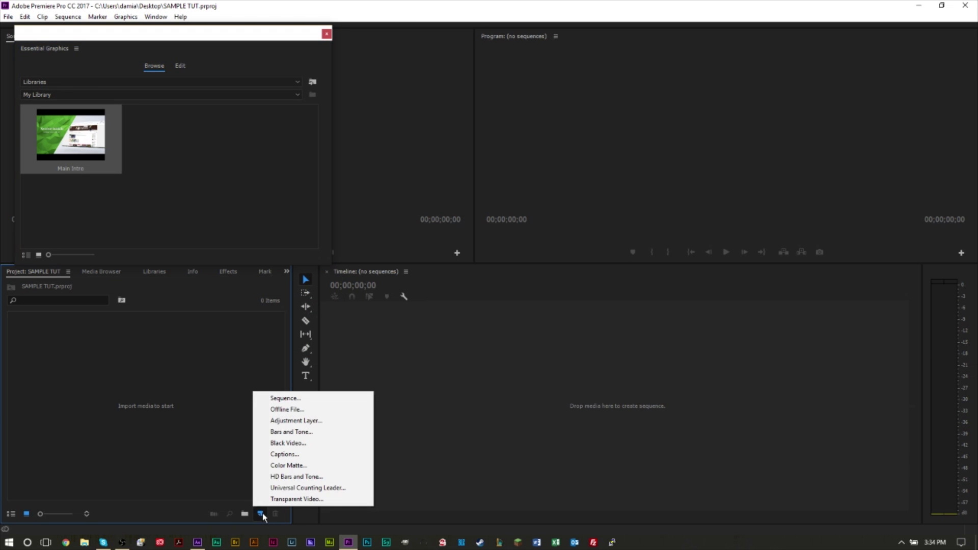
left_click(317, 442)
left_click(516, 310)
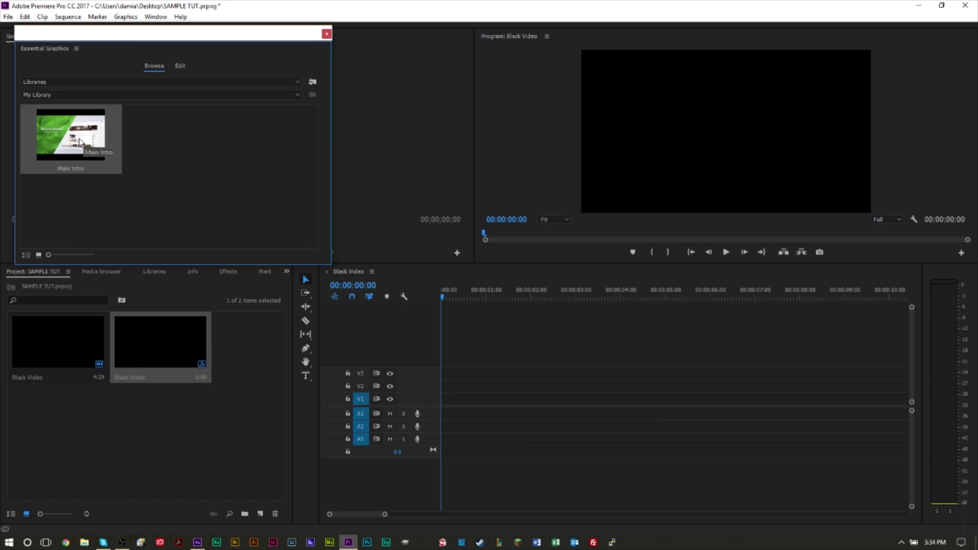
Place the Main Intro template at the start of track V1, keeping the existing sequence settings, and move the playhead to 00:00:00:26.
left_click_drag(441, 355, 433, 398)
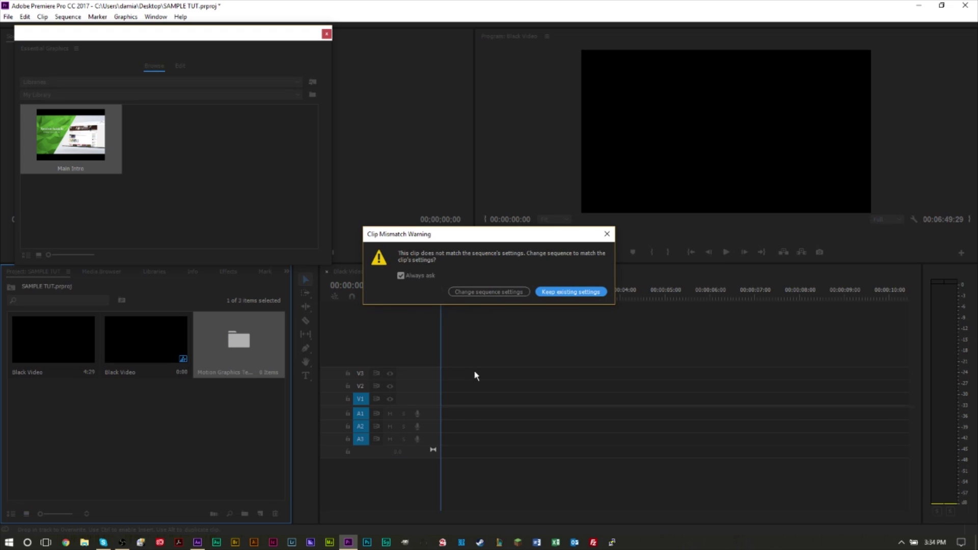
left_click(565, 294)
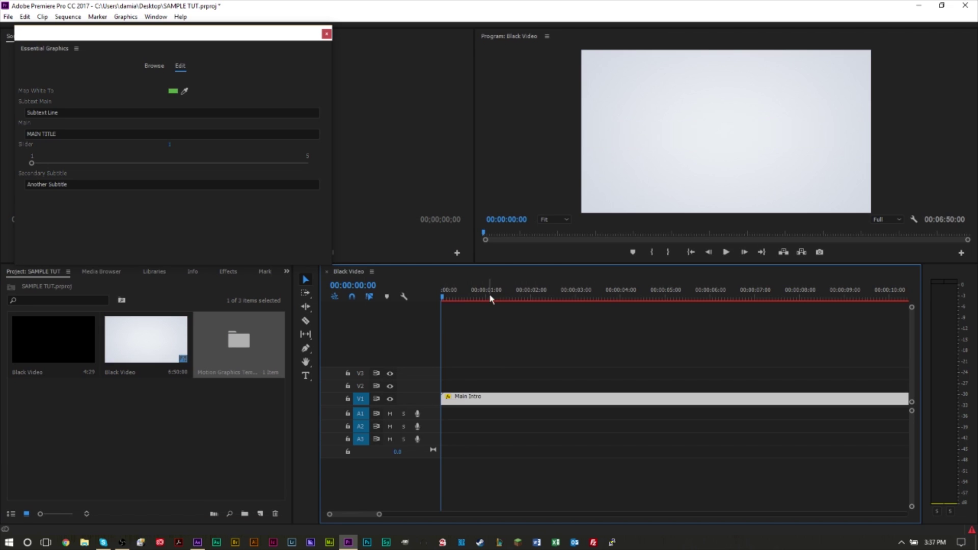
left_click(479, 295)
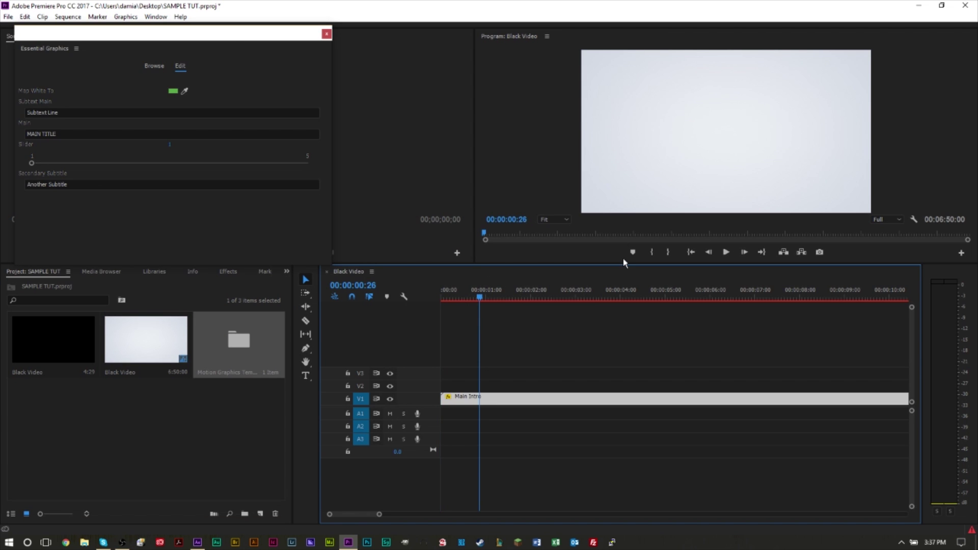
Inspect the Motion Graphics Template Media bin and the My Library template list.
left_click_drag(234, 36, 264, 60)
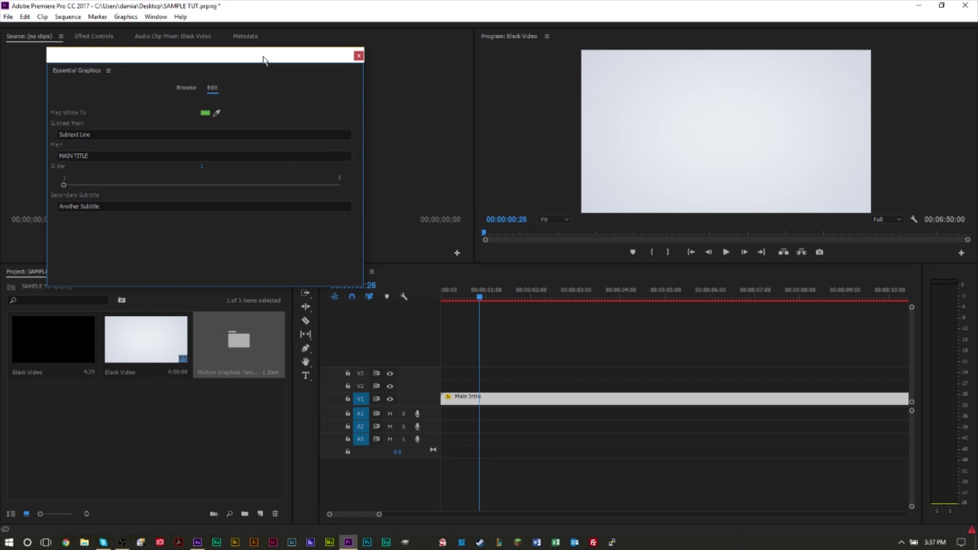
double_click(232, 345)
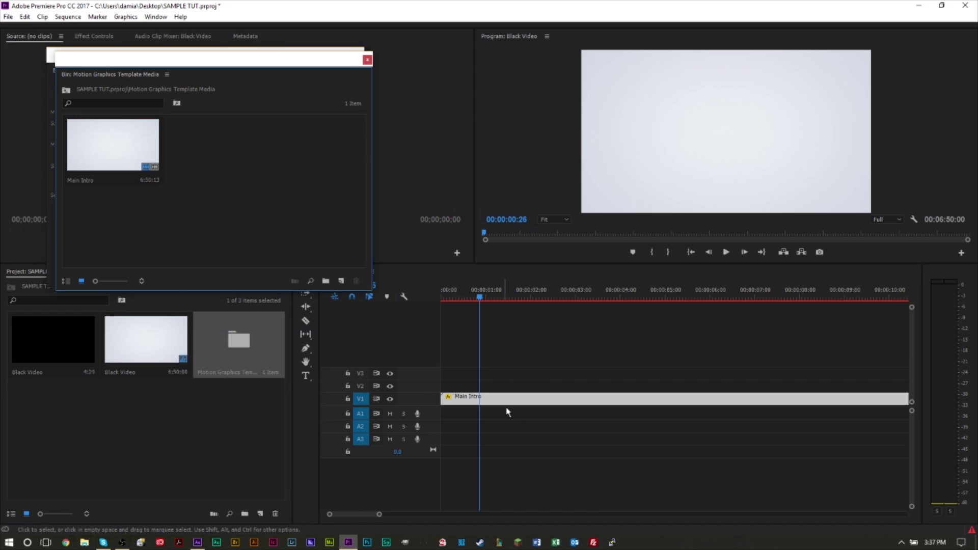
left_click(367, 60)
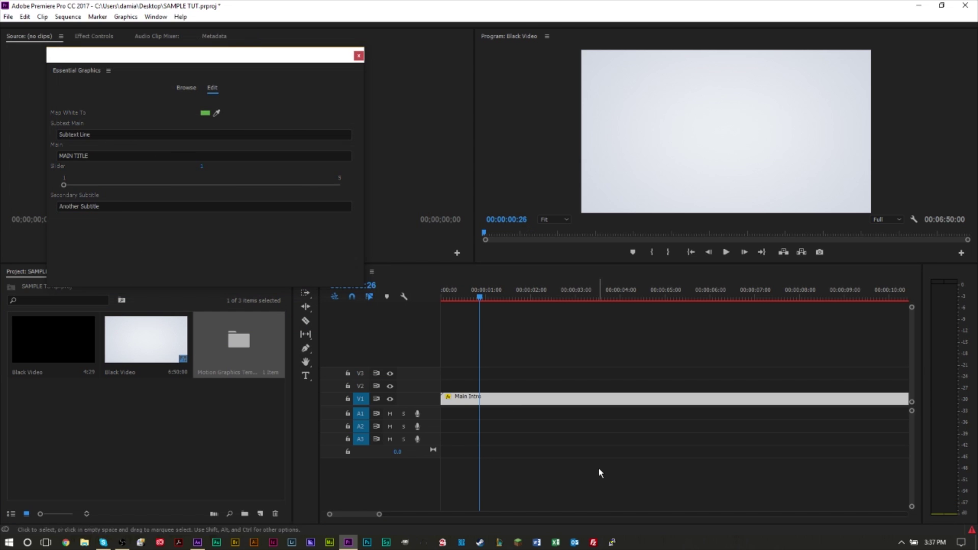
left_click(188, 89)
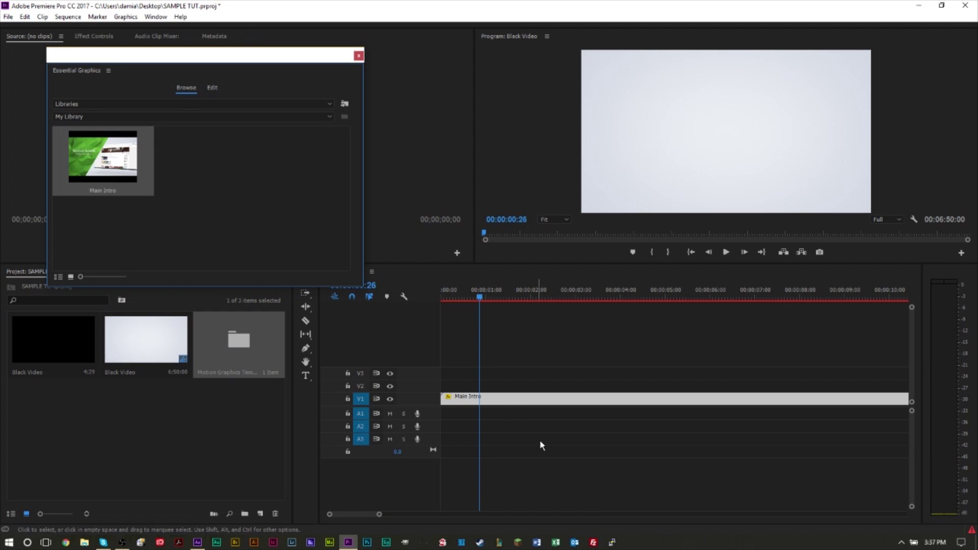
double_click(220, 351)
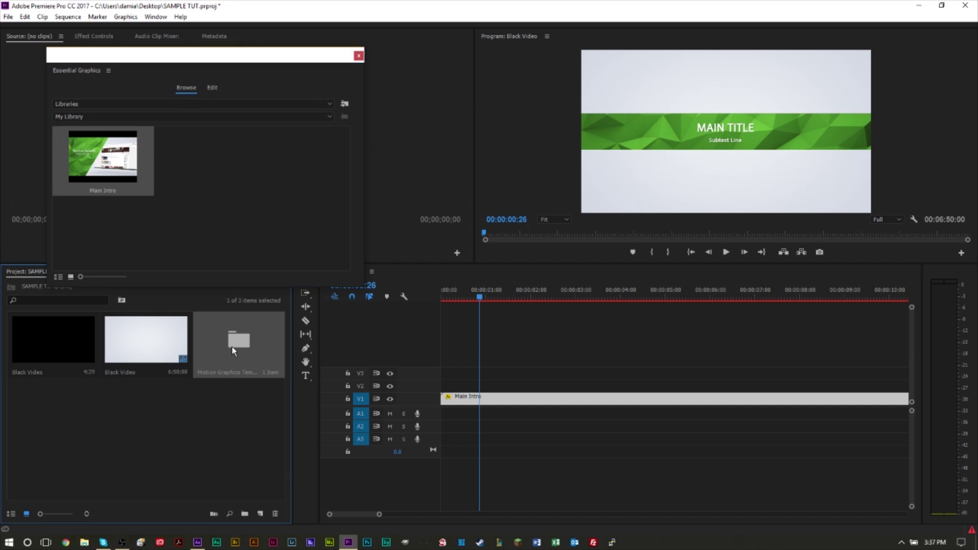
left_click(367, 60)
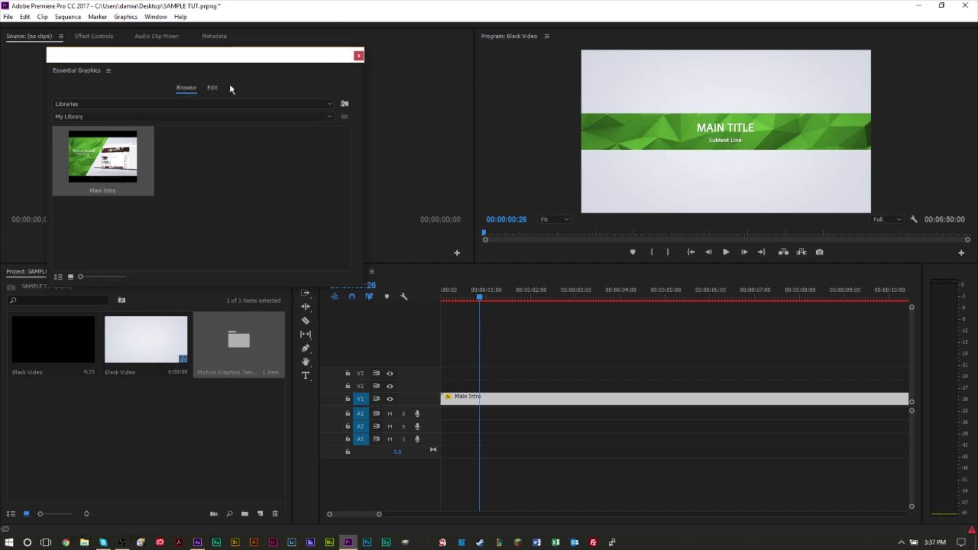
Change the Main Intro clip's Map White To color to a blue with a hue of 207°.
left_click(212, 87)
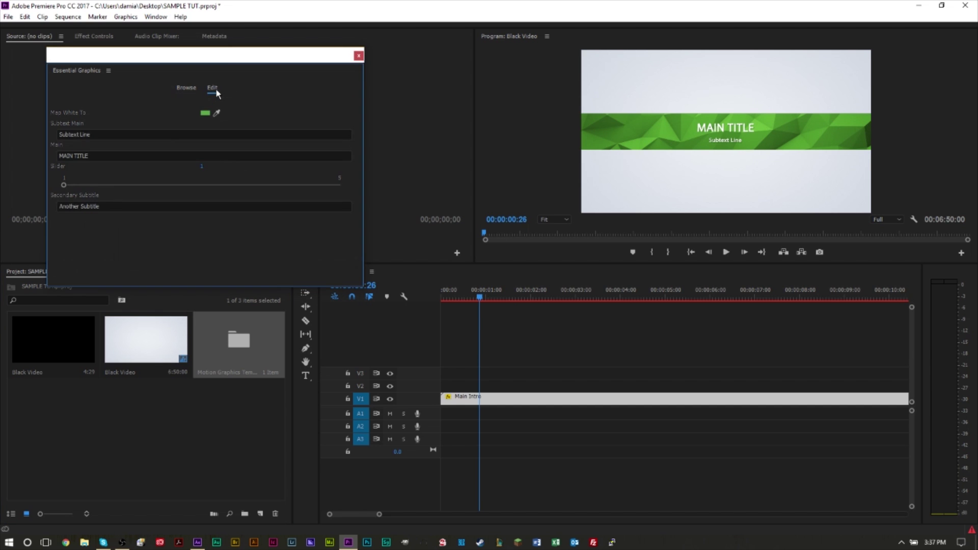
left_click_drag(236, 61, 260, 54)
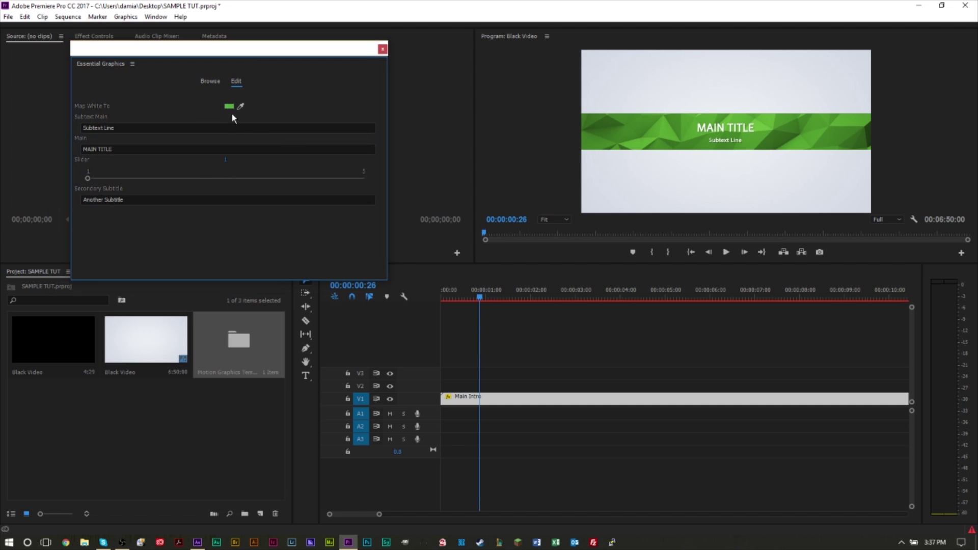
left_click(229, 106)
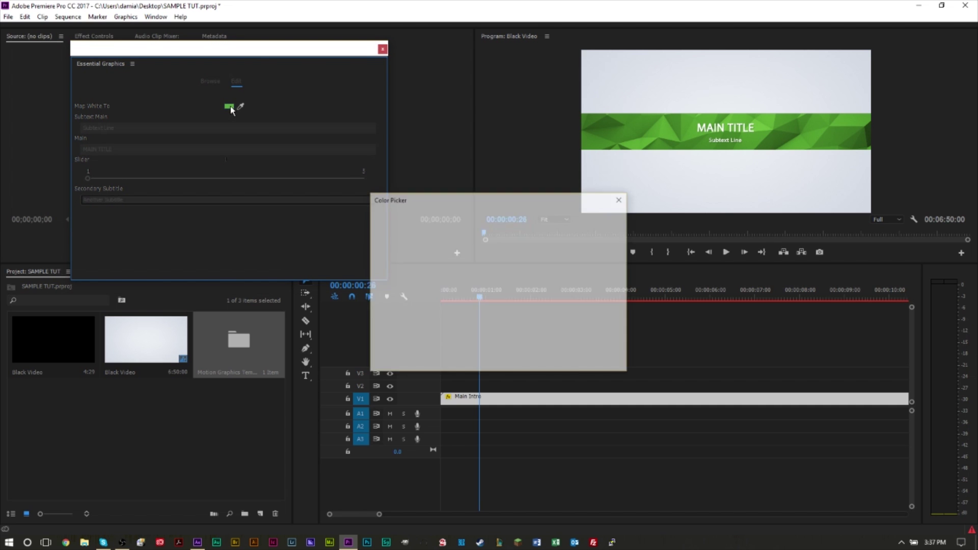
left_click_drag(518, 263, 518, 298)
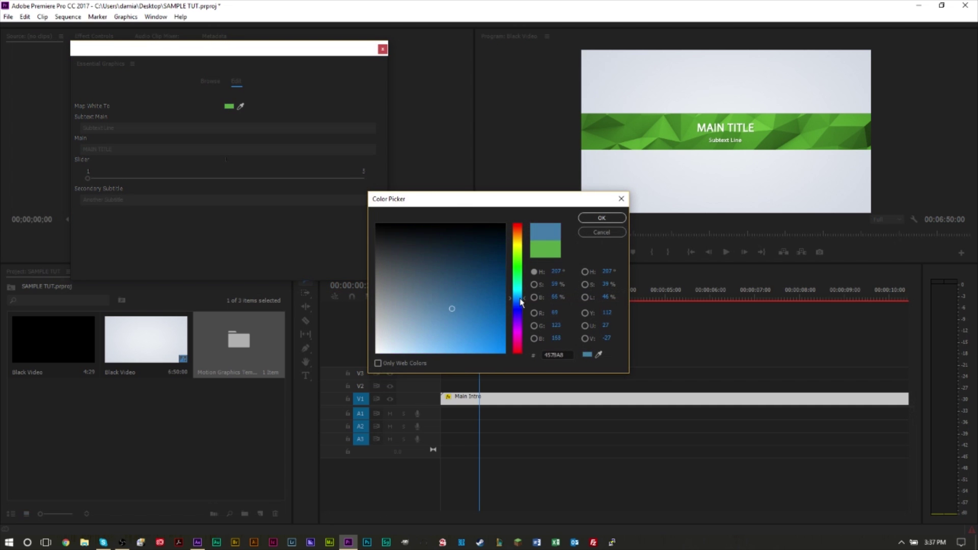
left_click(586, 217)
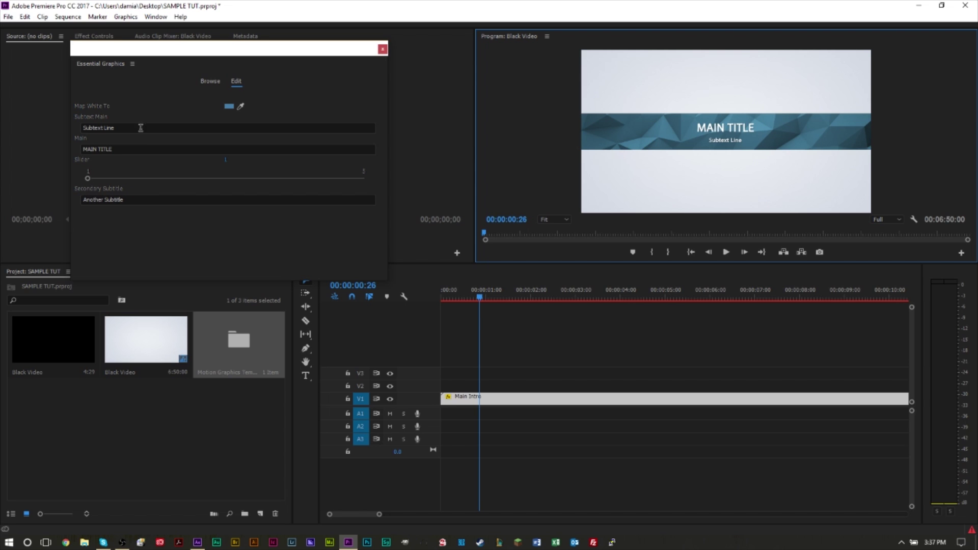
Set the clip's Main text to "Tutorials with GS".
left_click(135, 147)
key("BackSpace")
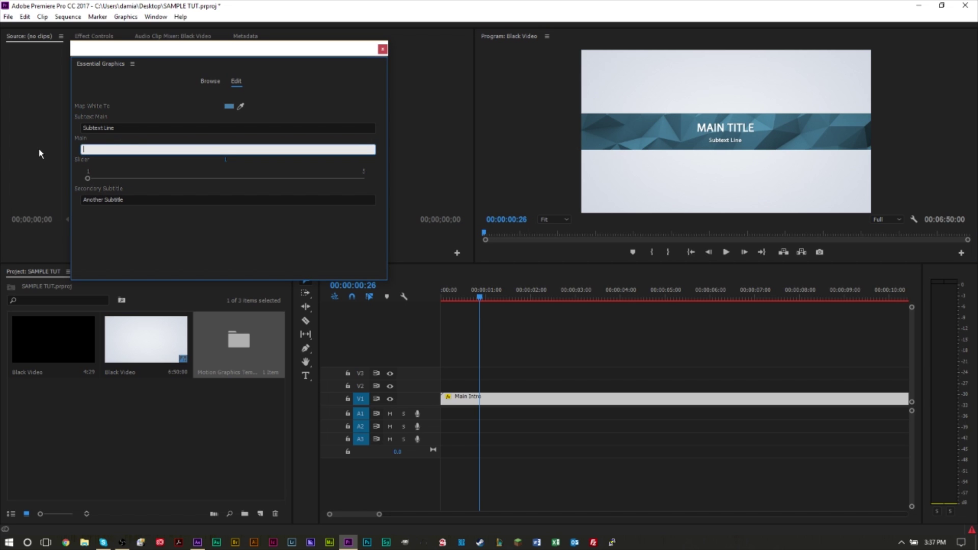
type("Tutorials with GS")
left_click(551, 353)
left_click(566, 398)
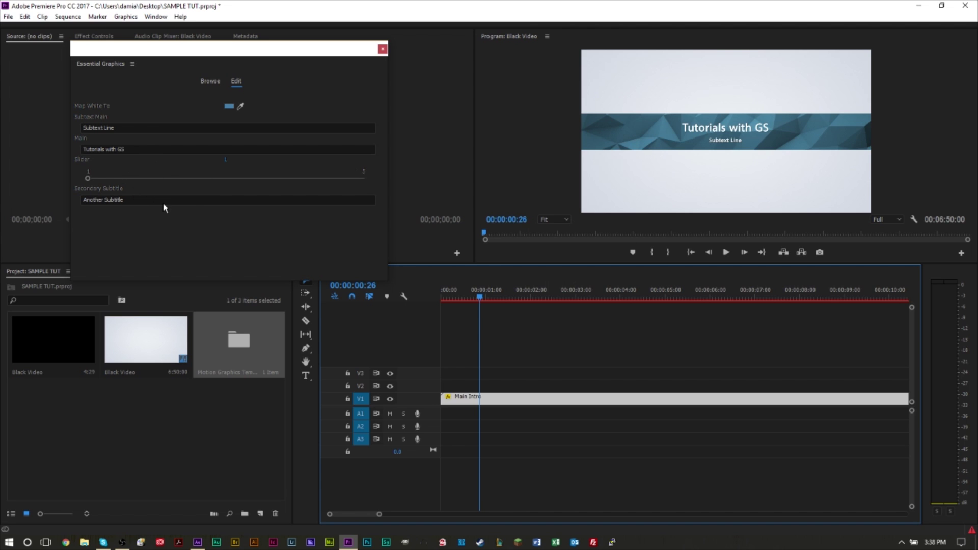
Set the clip's Subtext Main text to "A great YouTube tutorial!".
left_click(144, 127)
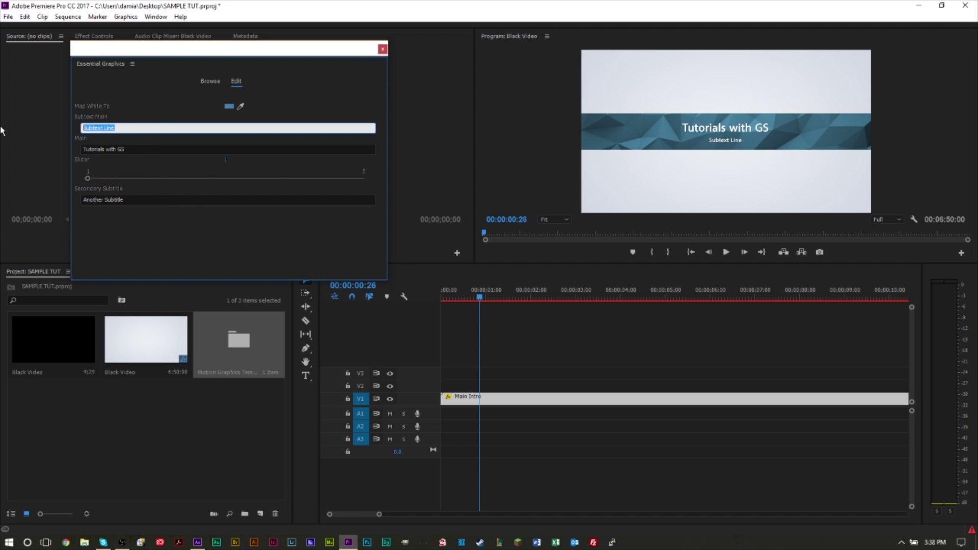
type("A great YouTube tutorial!")
left_click(738, 179)
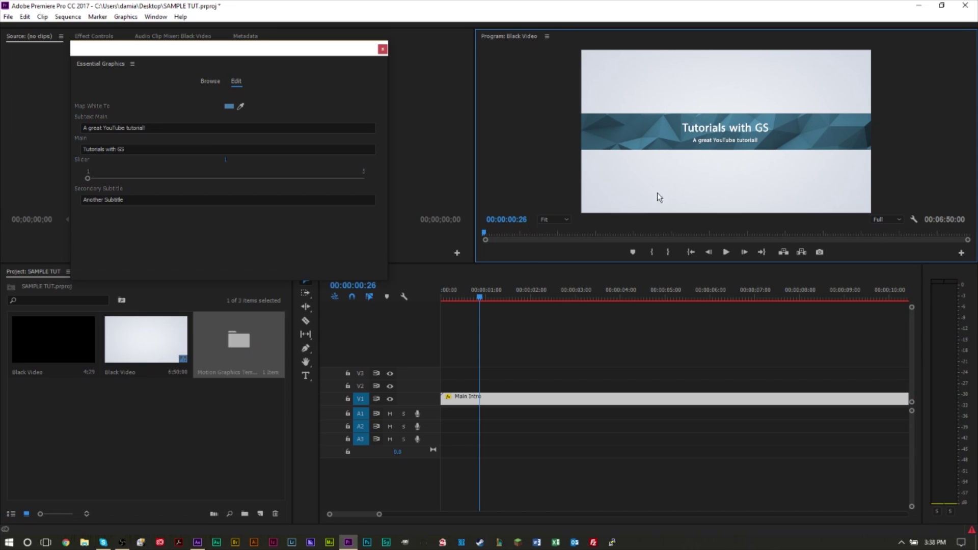
Move the playhead to 00:00:07:11 and set the clip's Slider to 2 to switch the background image.
left_click(674, 299)
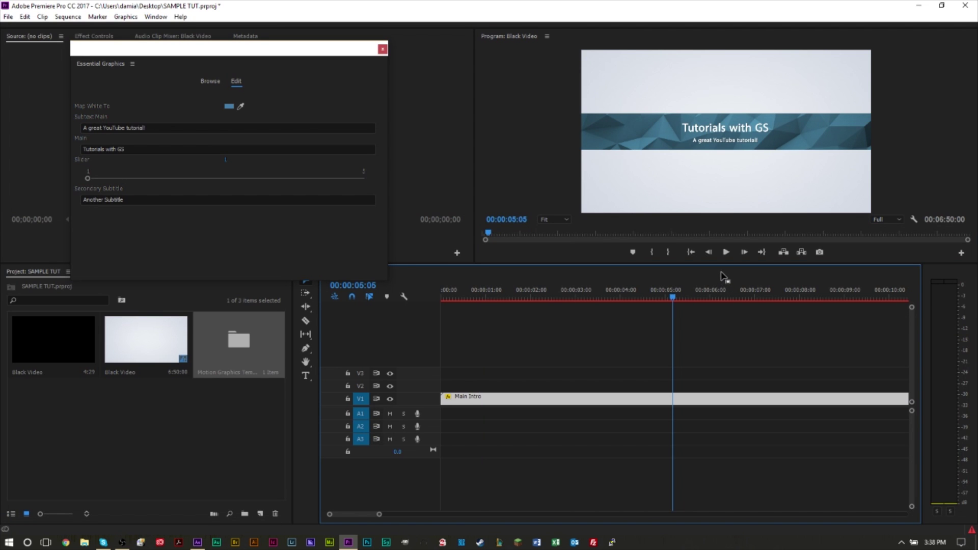
left_click(770, 294)
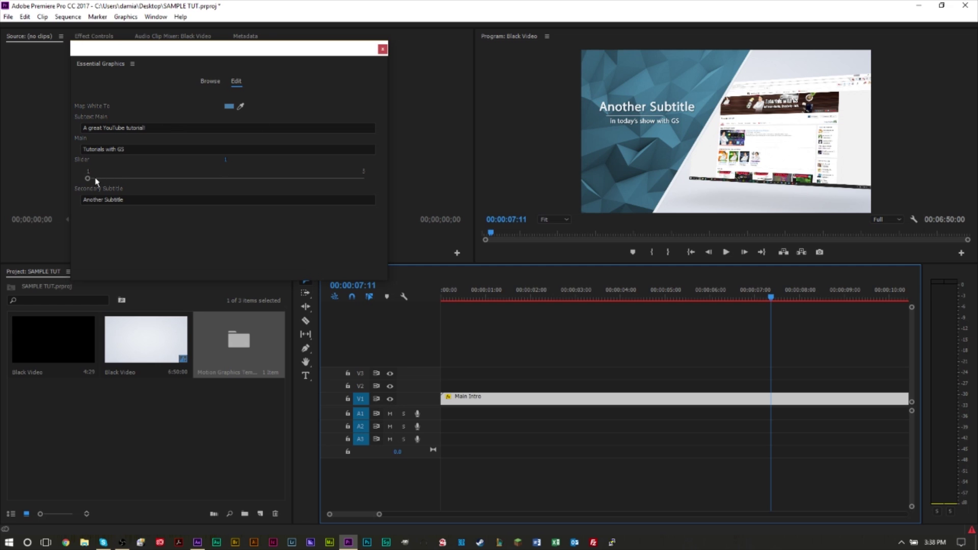
left_click_drag(88, 179, 126, 181)
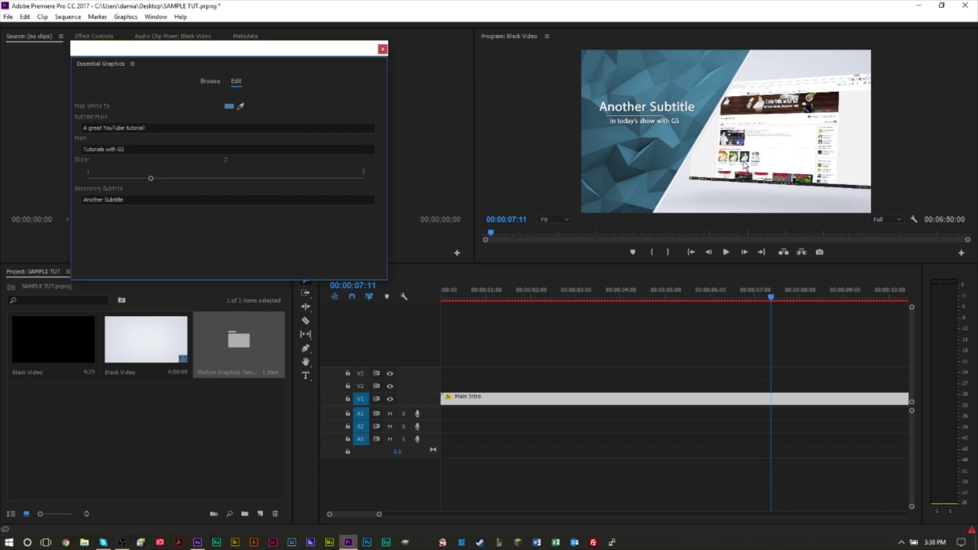
left_click(715, 365)
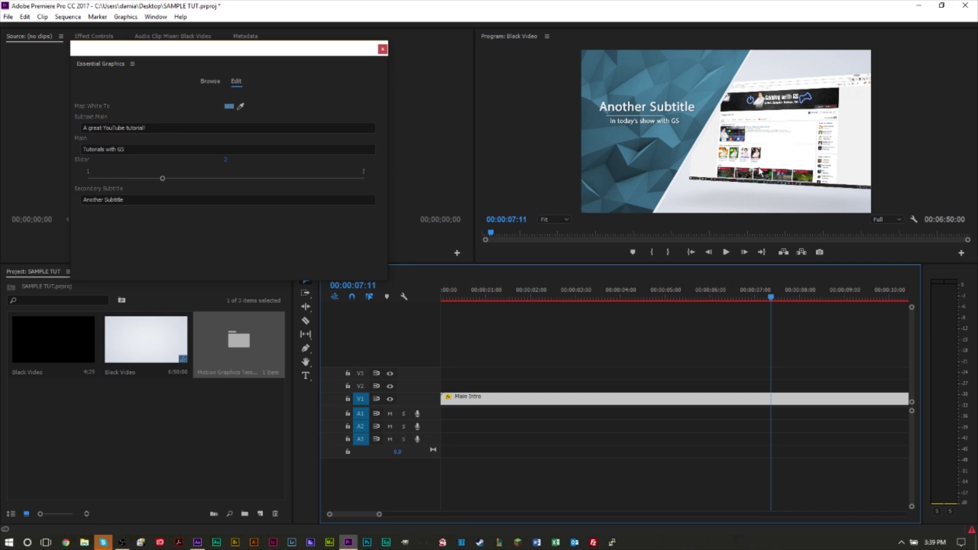